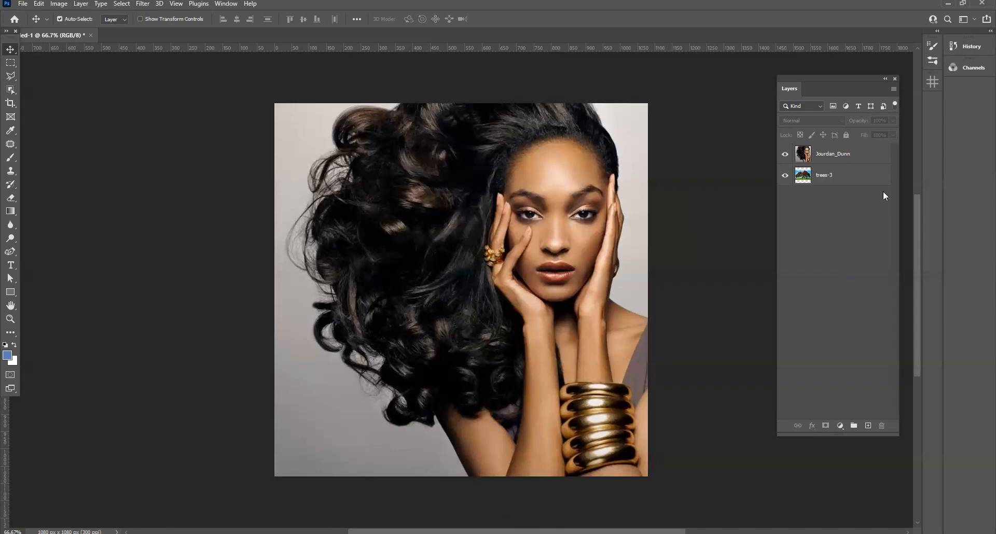
Preview the trees-3 layer by briefly hiding the portrait layer above it
click(835, 164)
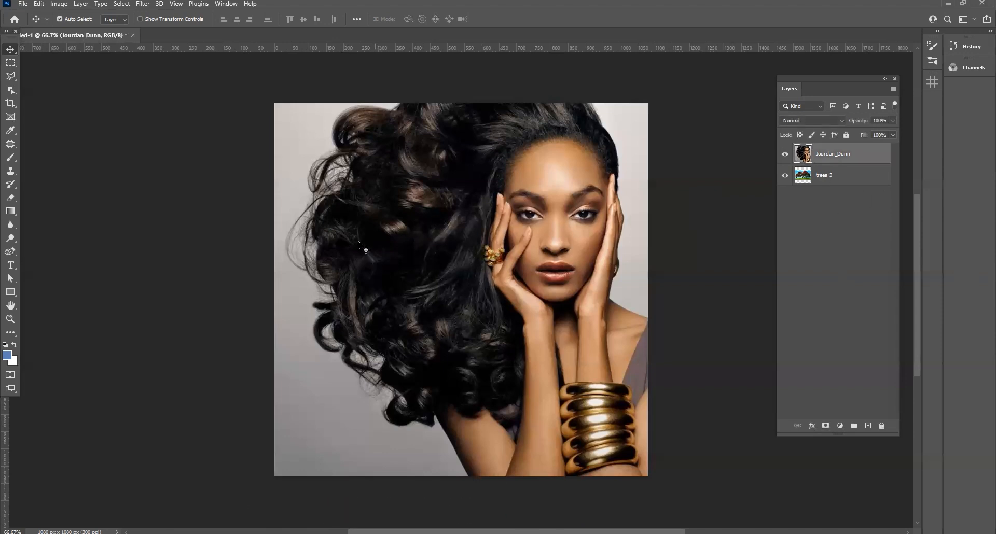
click(845, 181)
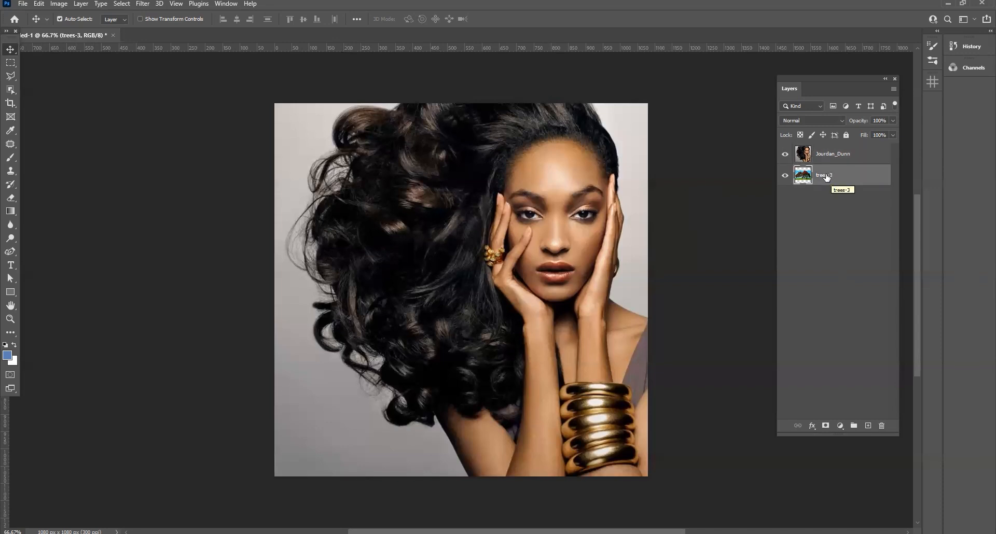
click(785, 154)
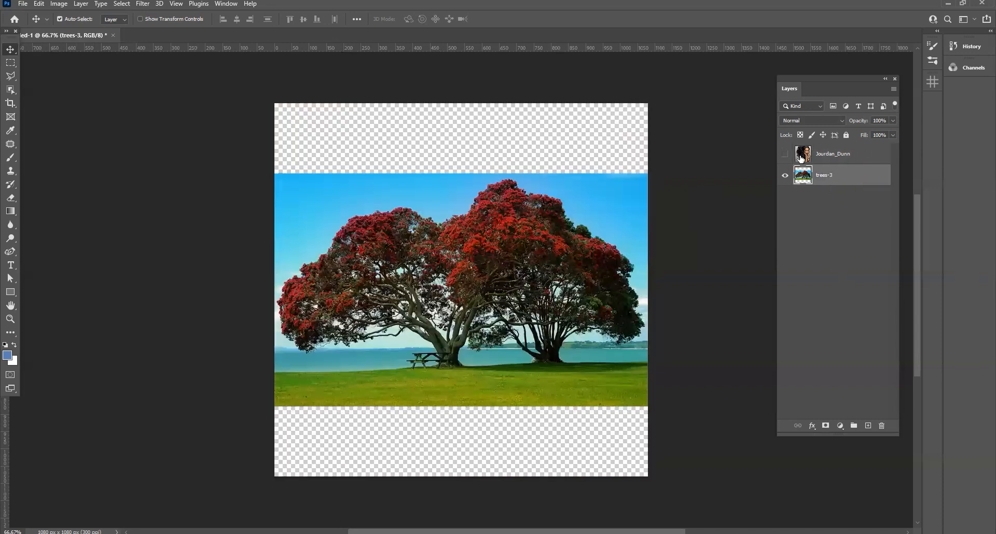
click(785, 154)
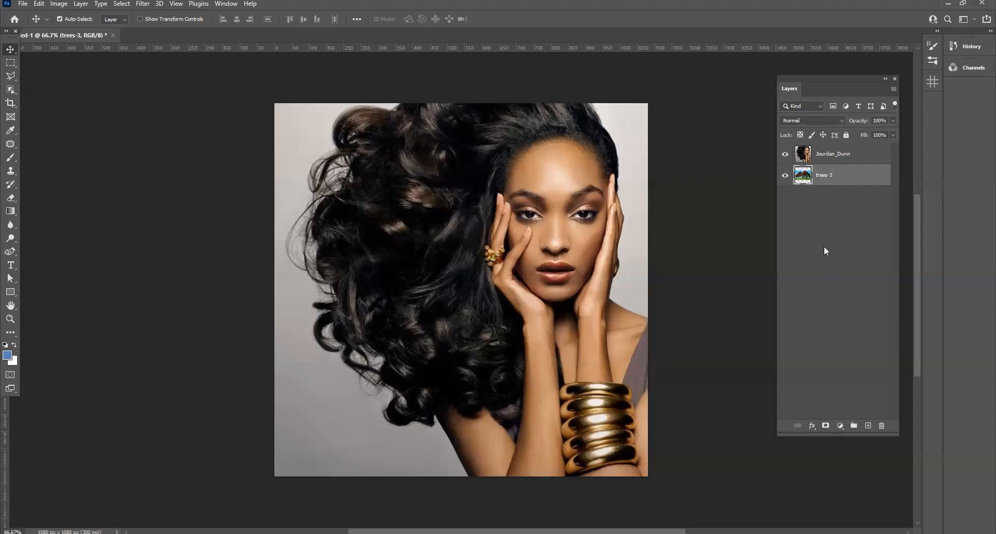
Cut the woman out of the portrait layer's background with Select Subject and a layer mask
click(838, 155)
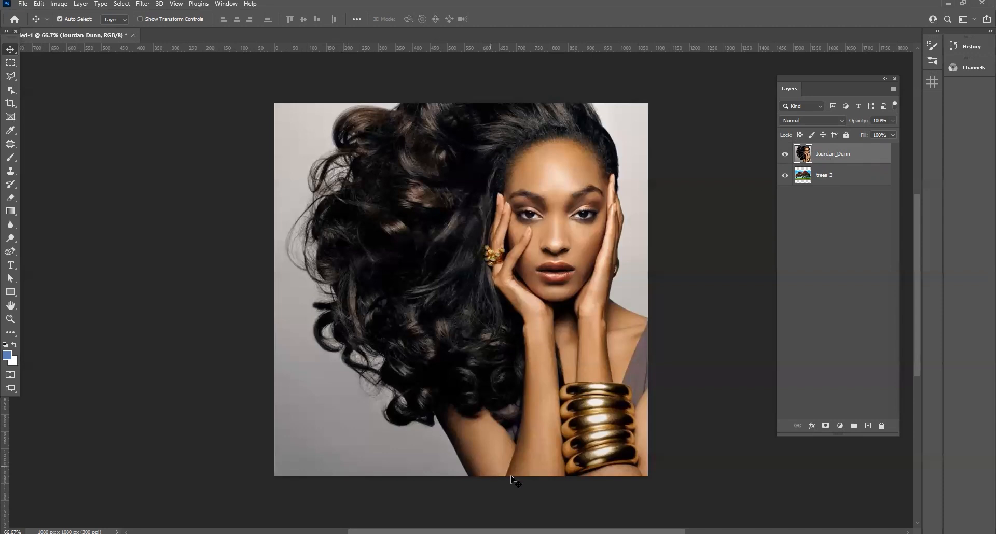
click(11, 90)
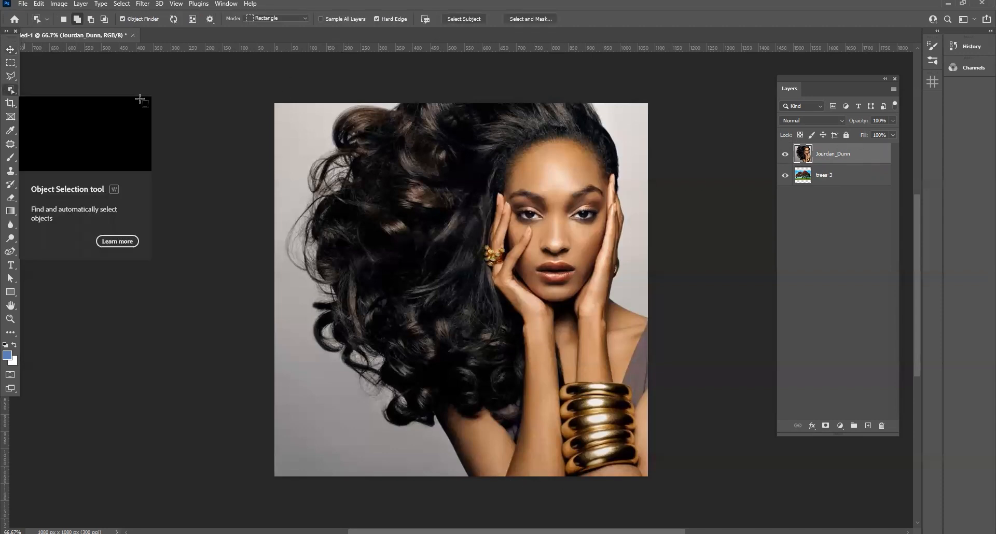
click(462, 17)
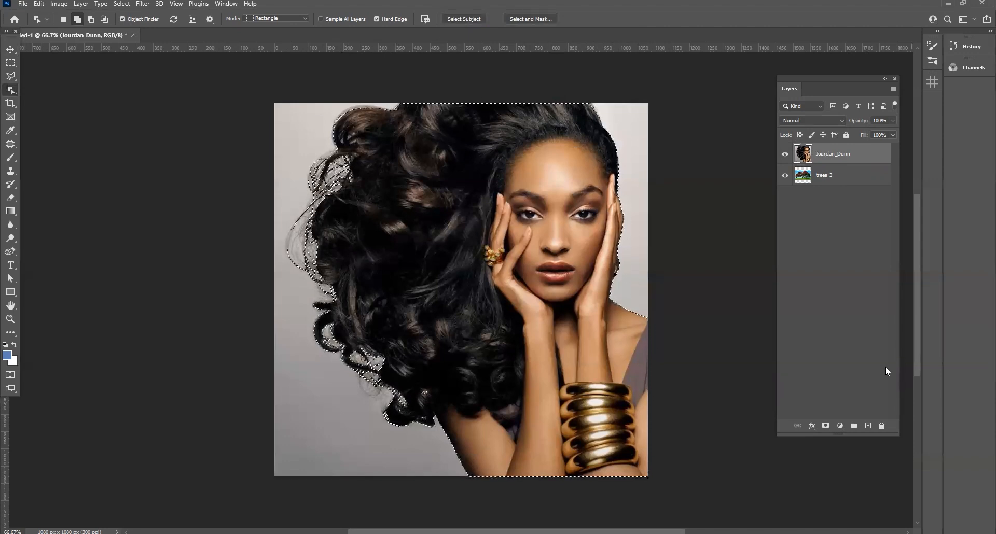
click(826, 427)
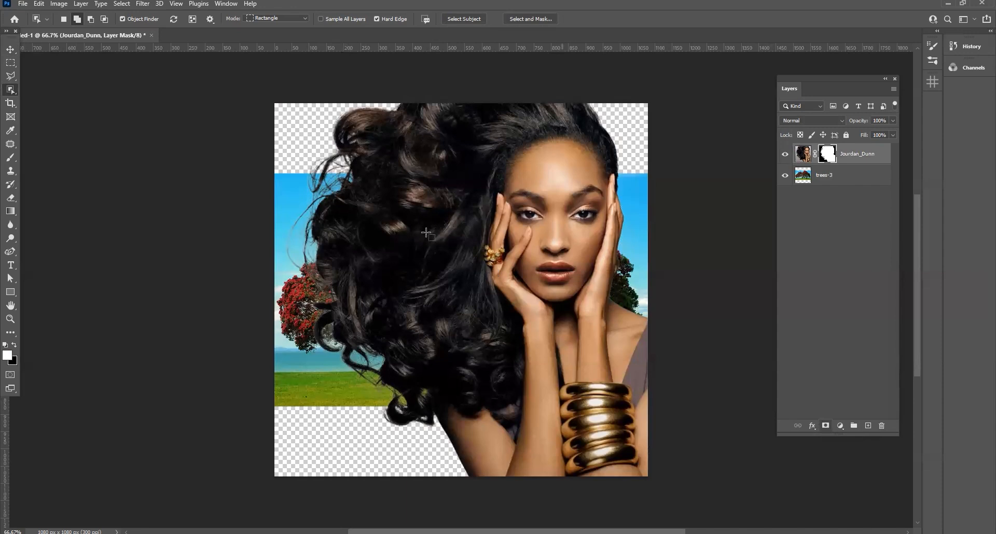
Hide the trees-3 layer and leave no layer selected
click(786, 177)
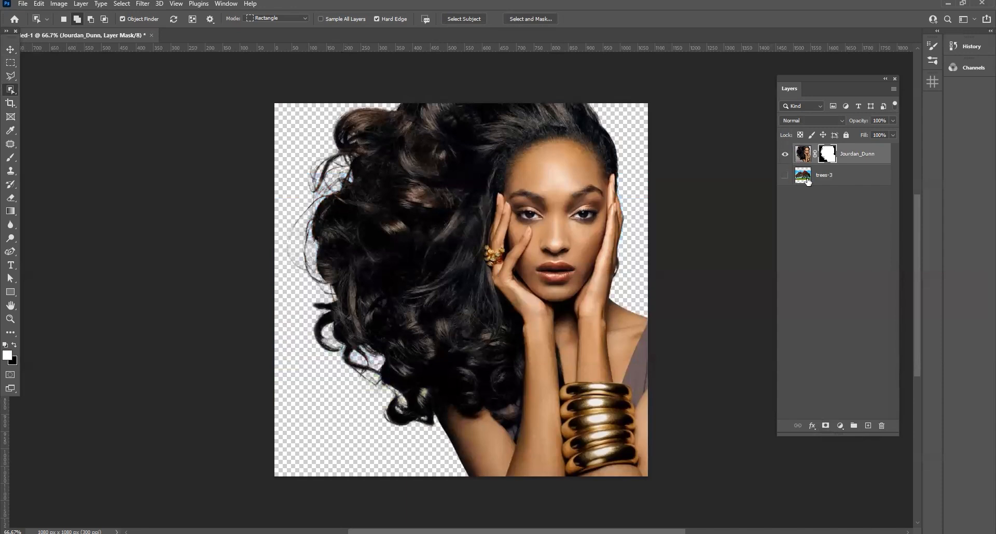
click(835, 176)
click(856, 284)
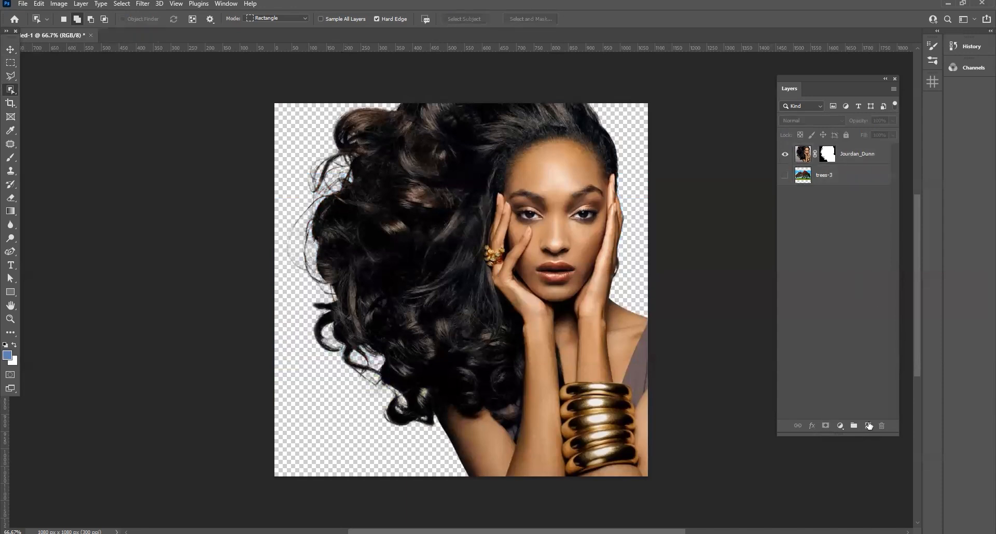
Add a white (ffffff) Solid Color fill layer and place it directly below the portrait layer
click(842, 427)
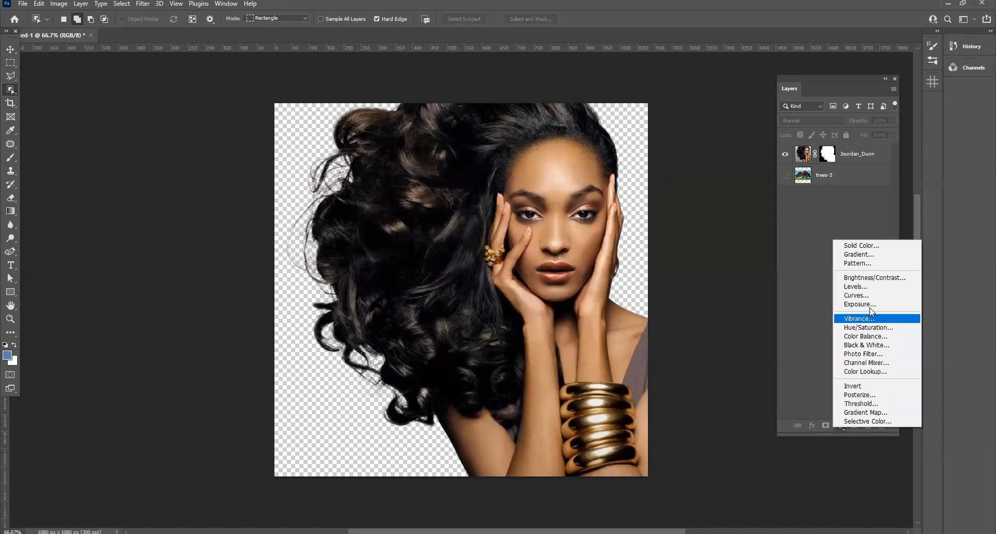
click(844, 241)
drag(352, 331, 425, 267)
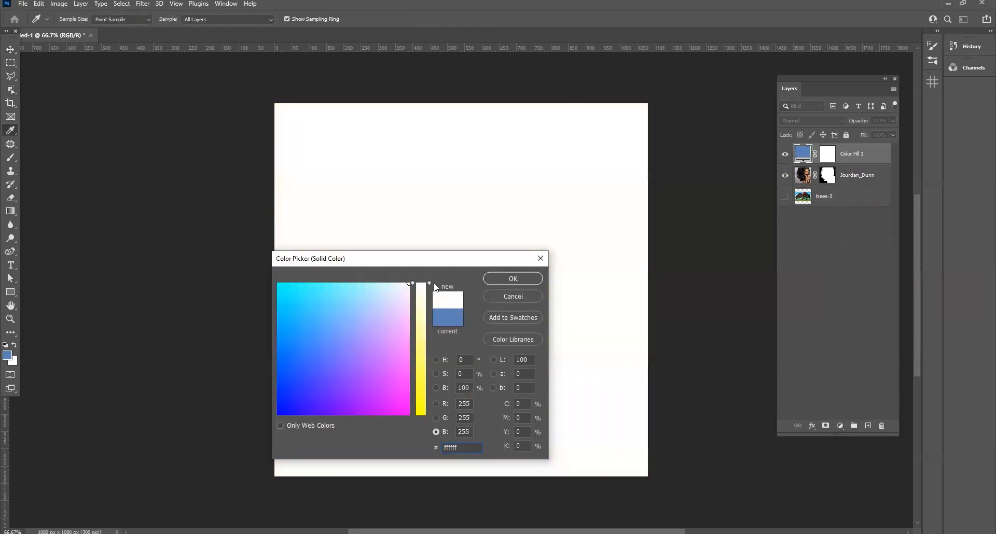
click(513, 279)
key(w)
drag(850, 158, 851, 184)
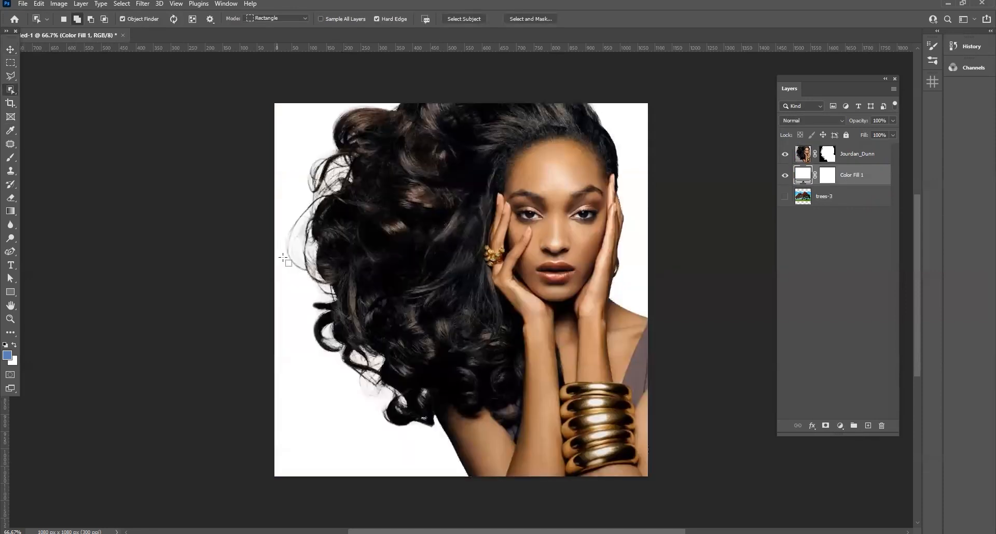
Add a Black & White adjustment layer with the Default preset, clipped to the portrait layer
click(861, 156)
click(838, 429)
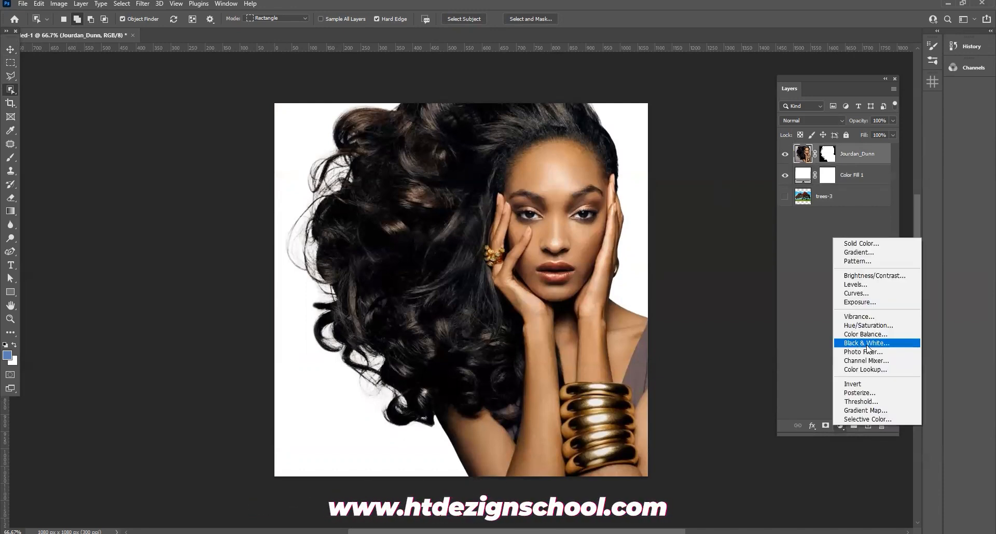
click(867, 345)
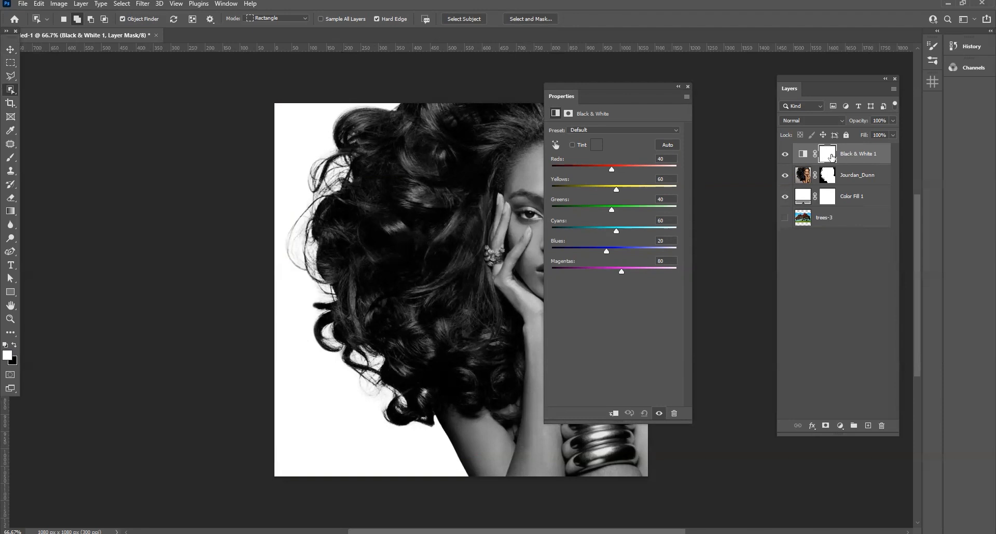
click(614, 414)
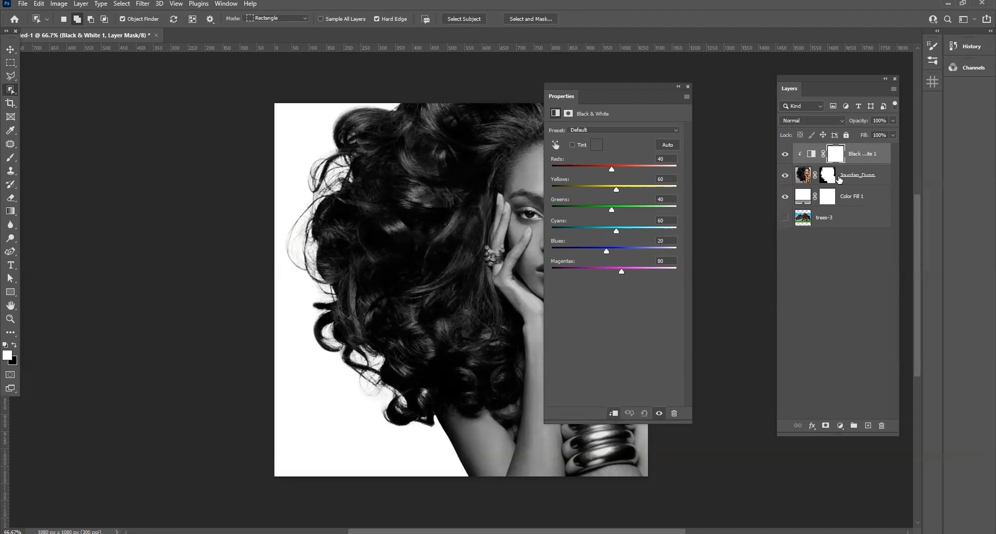
click(687, 87)
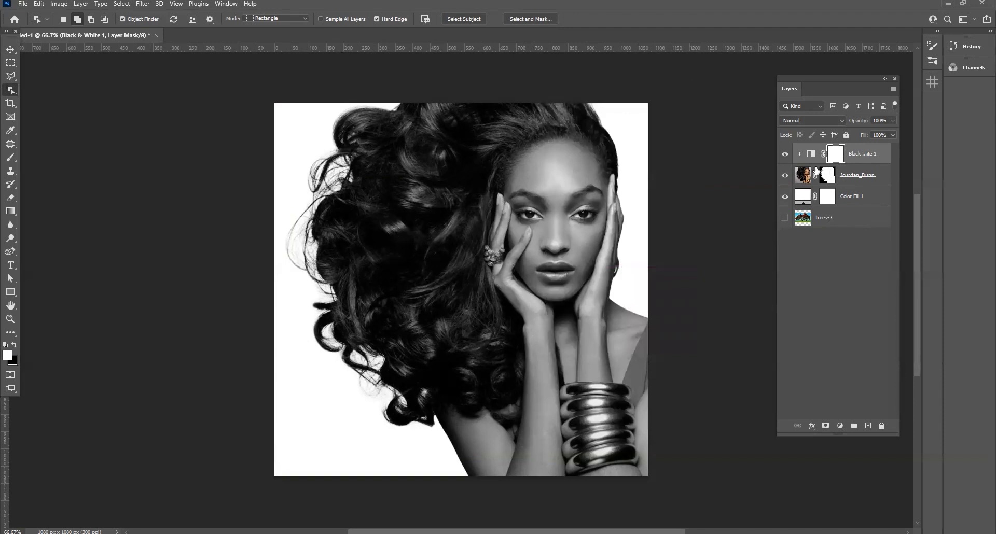
Make the trees-3 layer visible and move it to the top of the layer stack
click(853, 220)
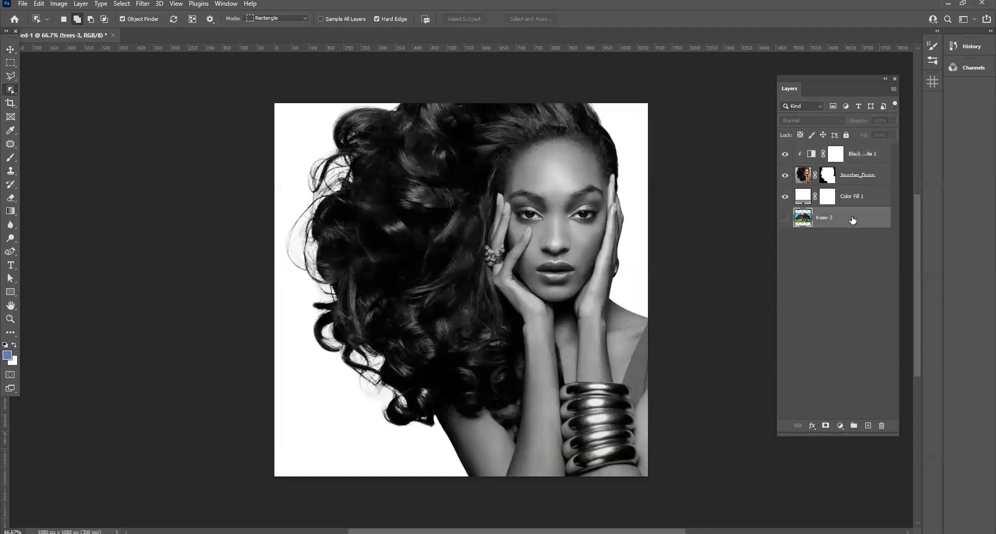
click(786, 219)
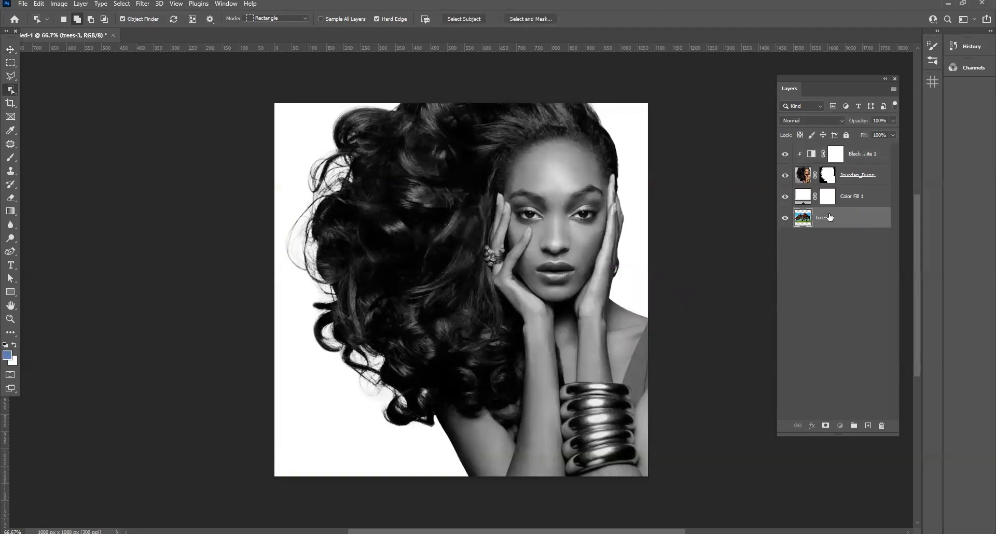
drag(831, 152, 830, 147)
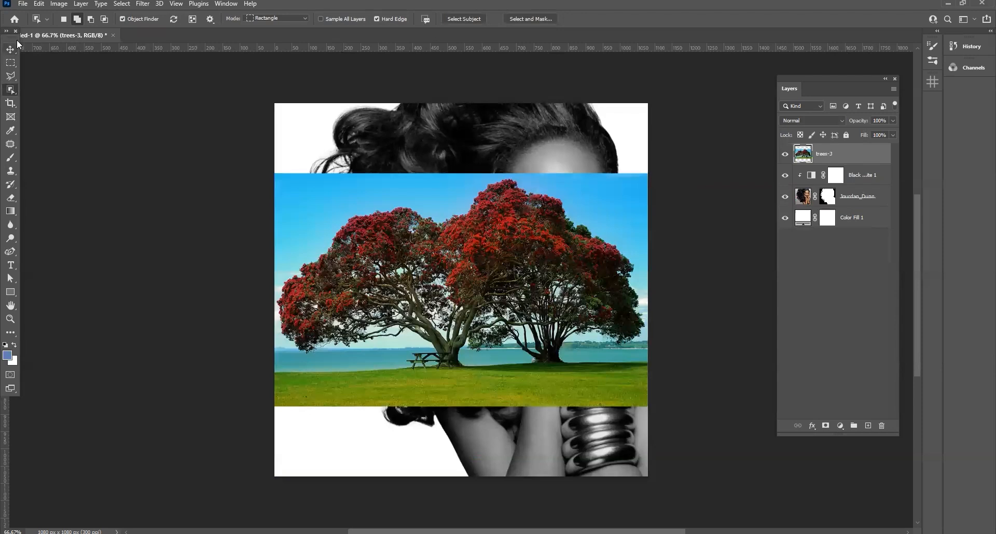
Rotate the trees-3 image by -90 degrees and scale it to about 194% so it covers the canvas
key(v)
key(ctrl+t)
scroll(376, 179, down, 1)
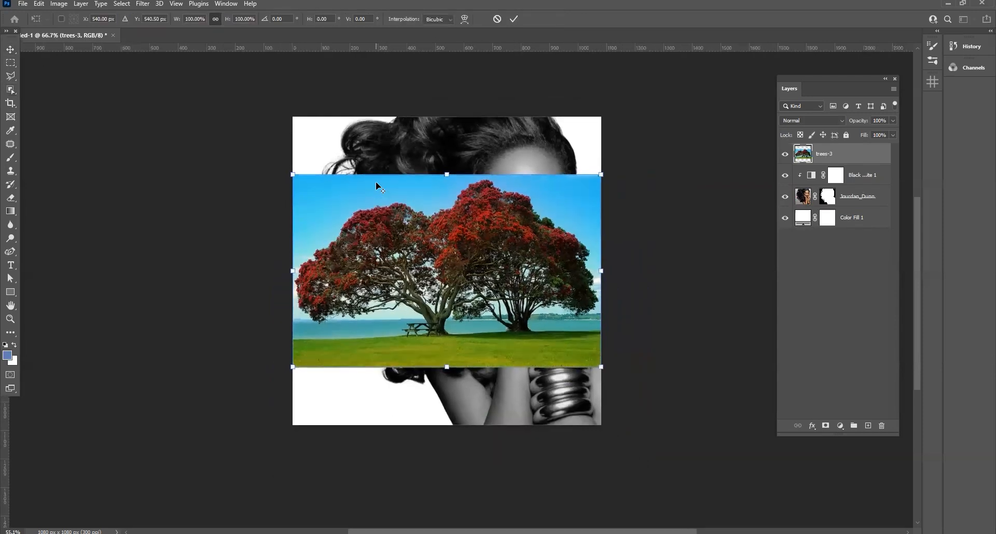
scroll(376, 182, down, 1)
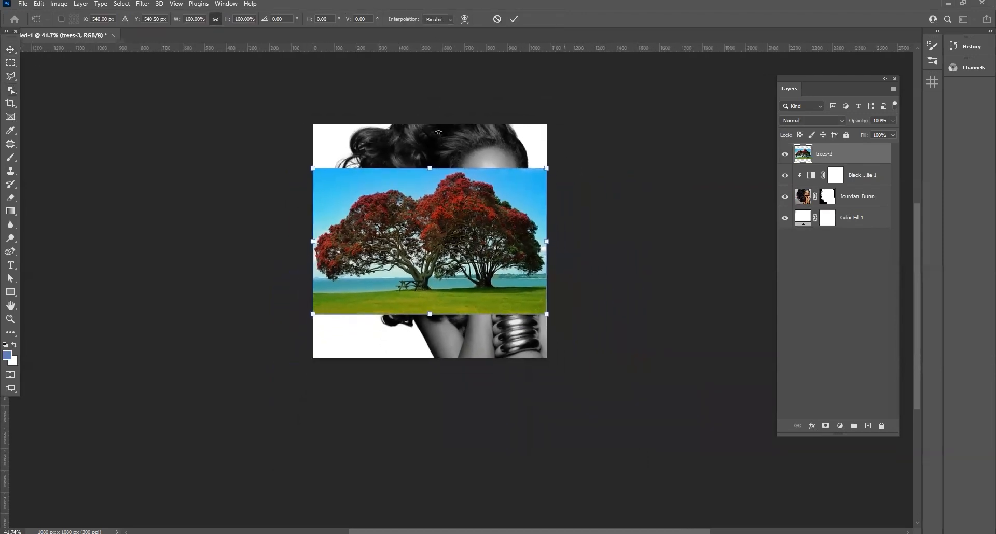
drag(367, 128, 605, 449)
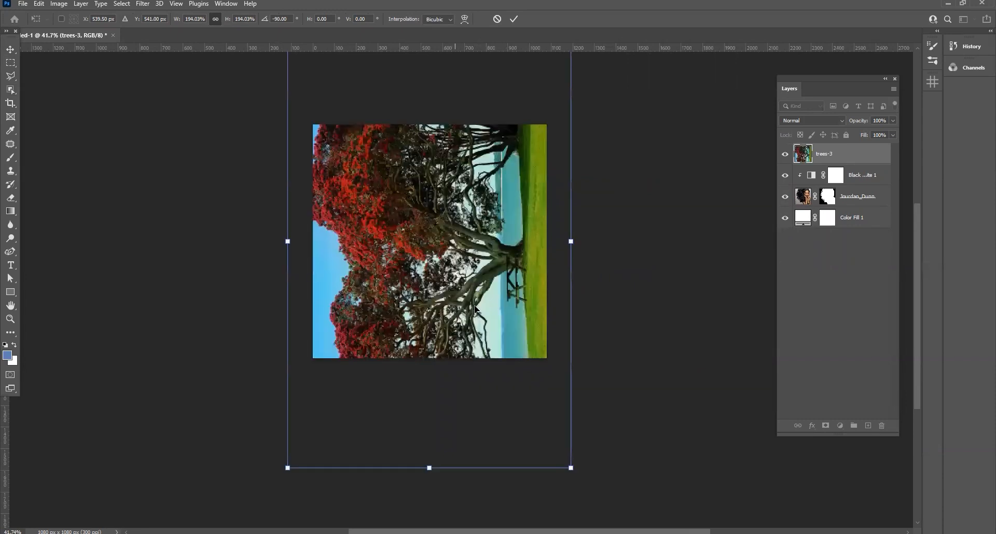
key(Return)
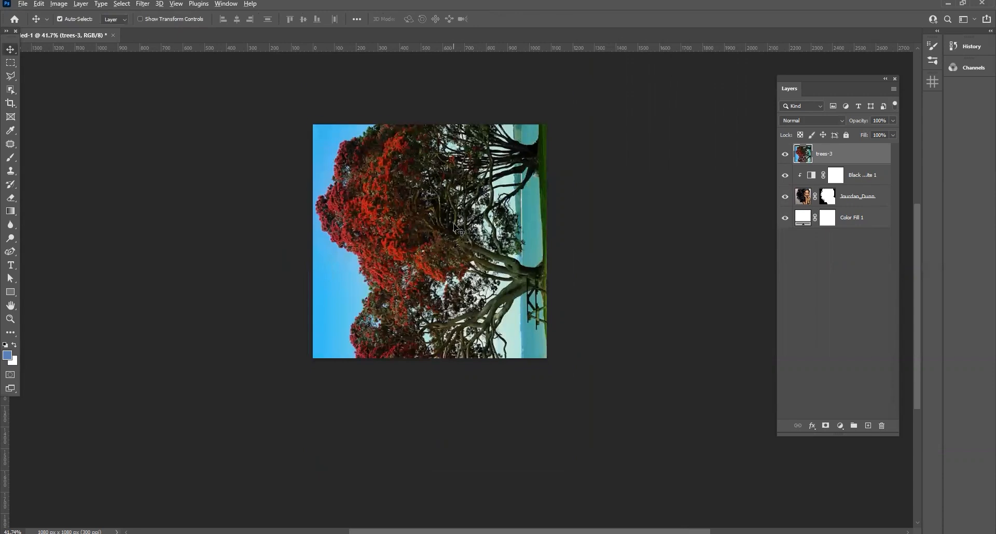
Lower the trees-3 layer's opacity to 46% to reveal the portrait beneath it
scroll(454, 225, up, 3)
scroll(457, 229, up, 1)
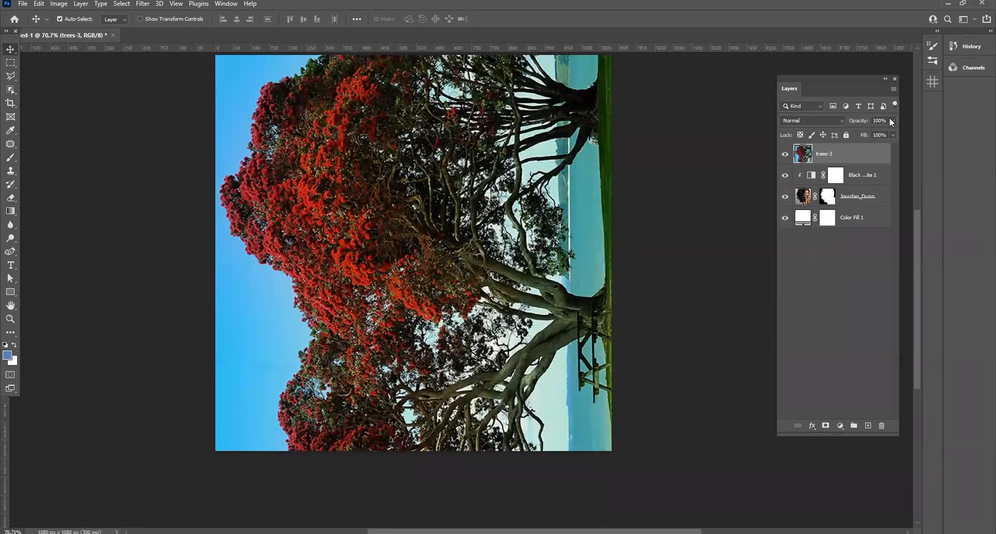
drag(892, 121, 865, 134)
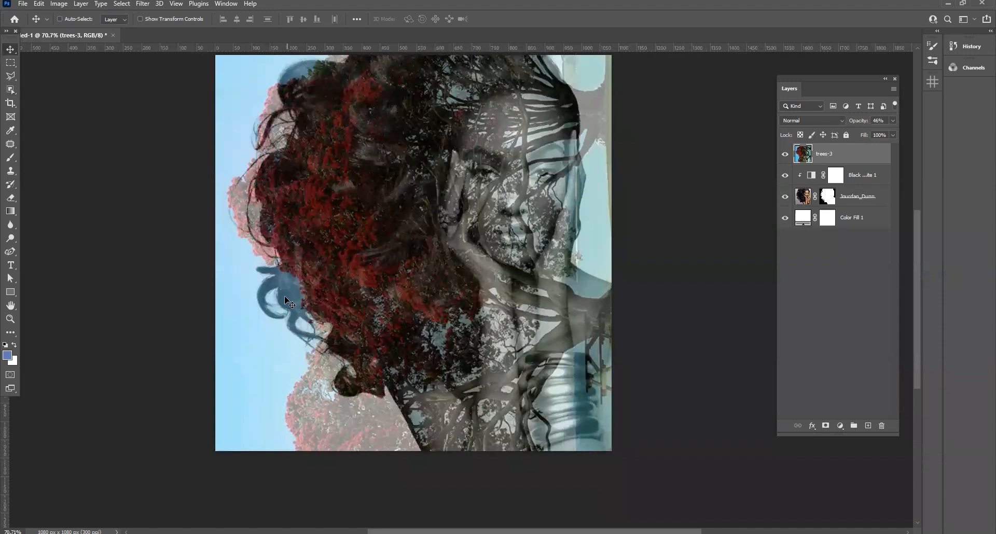
Scale the trees-3 image to about 113% and reposition it so the red foliage lies over the woman's hair
key(ctrl+alt+z)
scroll(249, 280, down, 5)
key(ctrl+t)
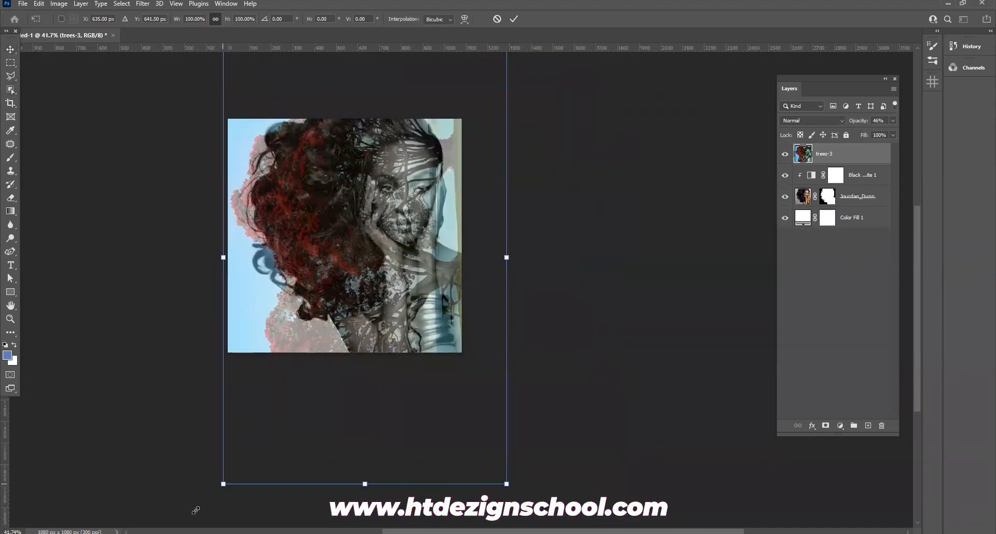
drag(223, 484, 200, 521)
drag(368, 386, 368, 376)
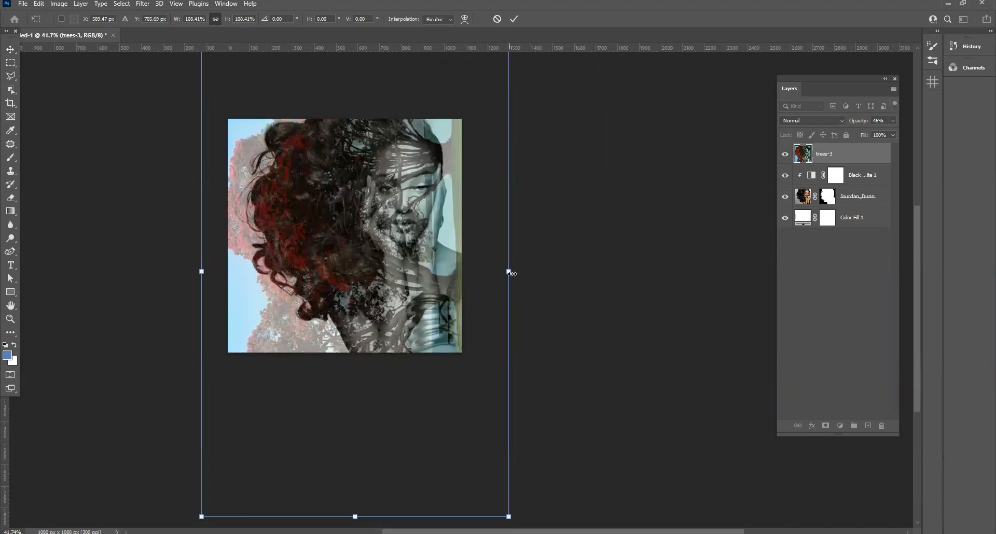
drag(509, 271, 522, 271)
drag(494, 278, 494, 286)
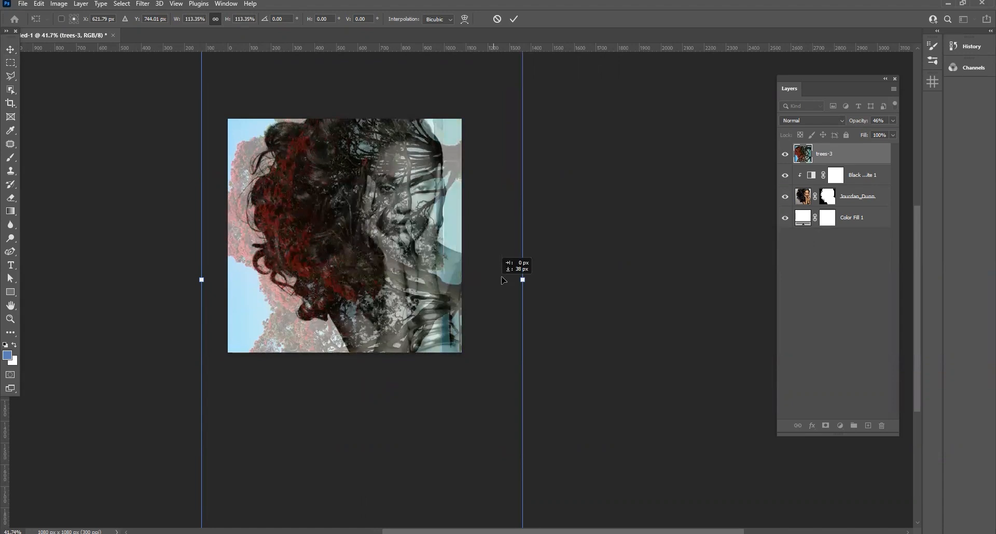
drag(510, 280, 533, 271)
scroll(382, 319, down, 3)
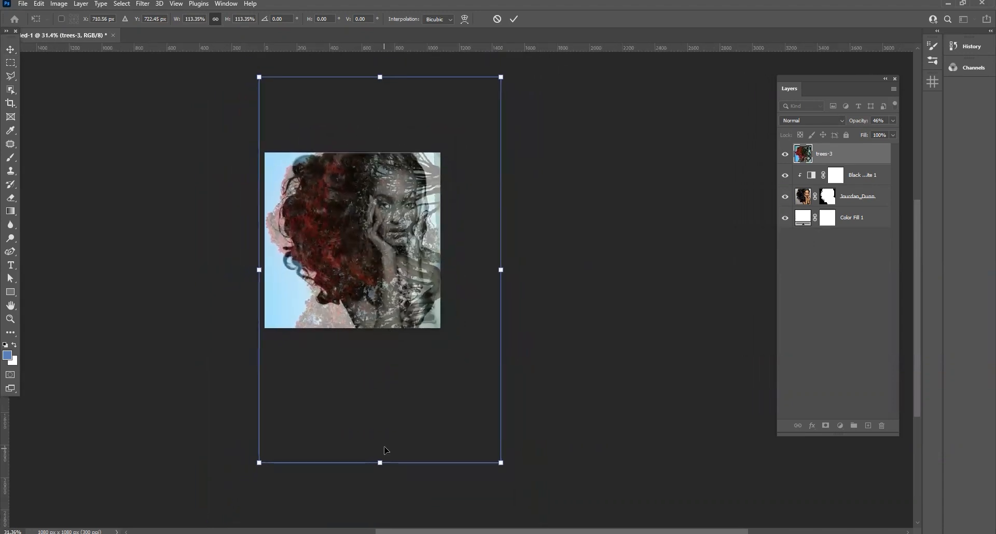
key(Return)
Set the trees-3 layer's opacity back to 100%
scroll(311, 274, up, 4)
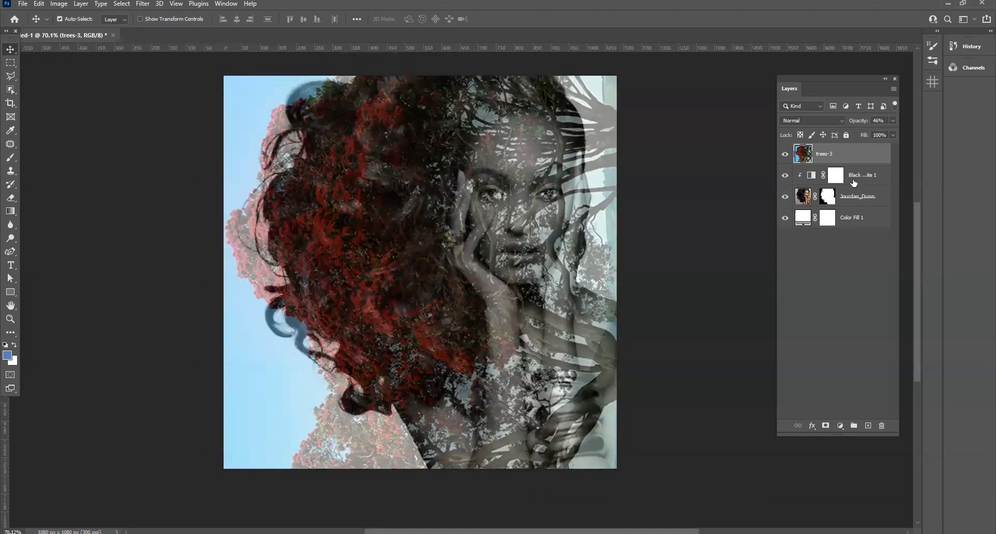
drag(868, 133, 920, 144)
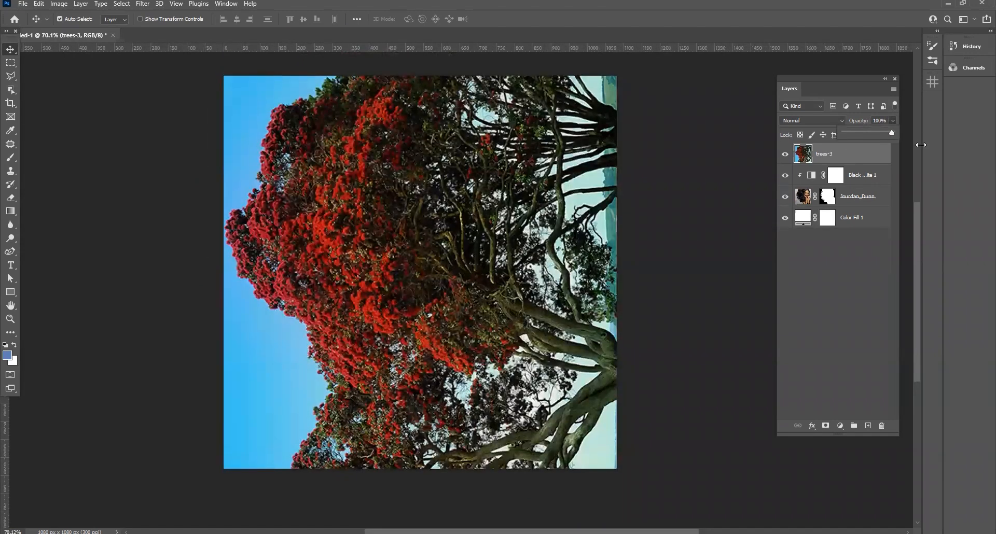
click(855, 160)
Draw a freehand Lasso selection around the red foliage in the upper-left part of the trees image
click(11, 76)
right_click(11, 77)
click(42, 77)
mouse_move(330, 190)
mouse_down()
mouse_move(290, 211)
mouse_move(285, 230)
mouse_move(336, 267)
mouse_move(370, 276)
mouse_up()
click(263, 215)
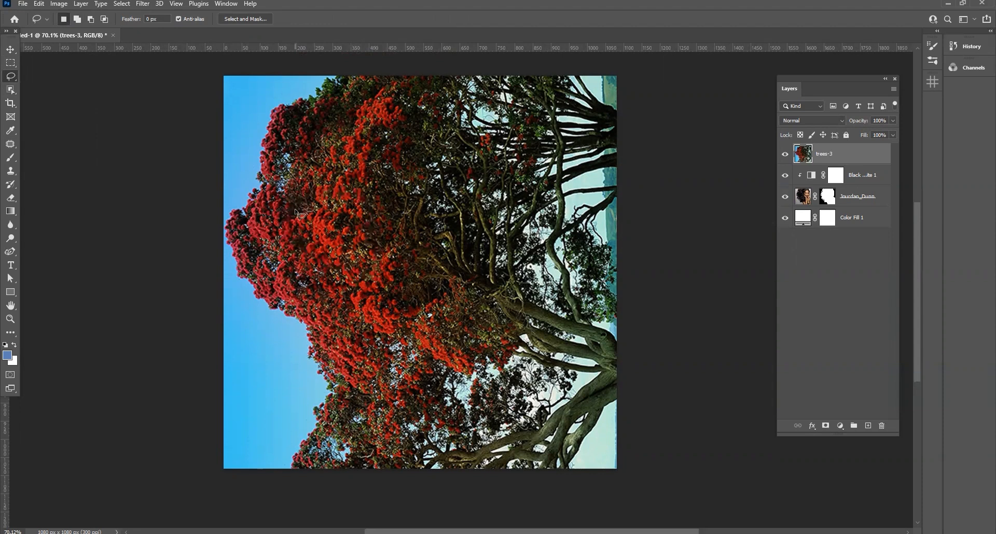
drag(266, 183, 337, 125)
drag(338, 183, 337, 182)
Feather the lasso selection around the foliage
right_click(320, 126)
click(362, 148)
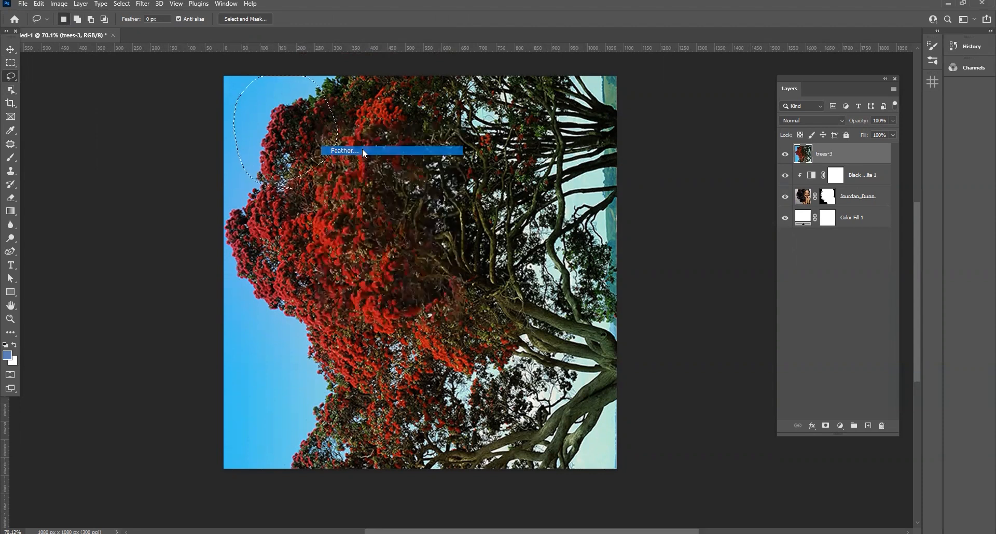
click(528, 163)
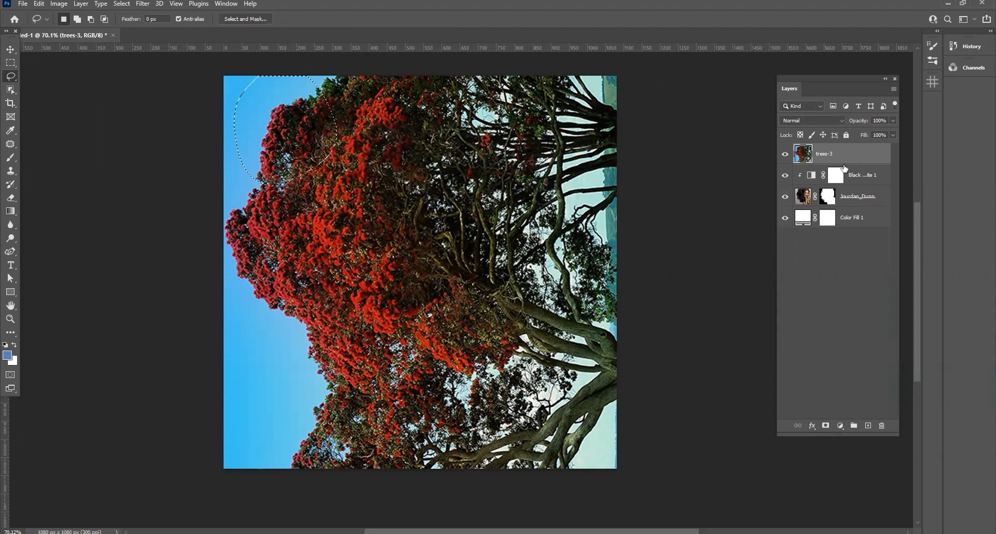
Copy the selected foliage to a new layer and transform it over the gap along the tree's lower-left edge
key(ctrl+j)
click(12, 50)
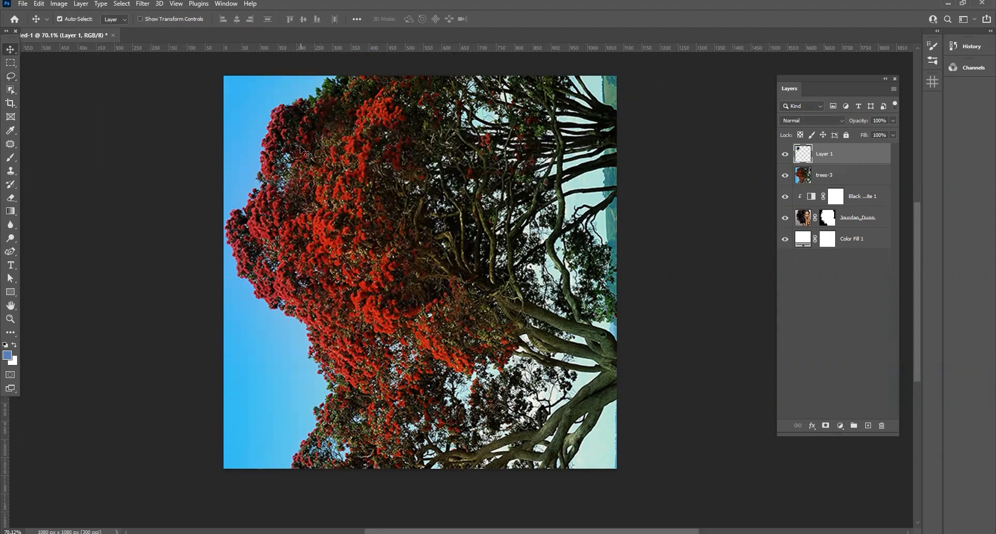
drag(301, 149, 319, 341)
key(ctrl+t)
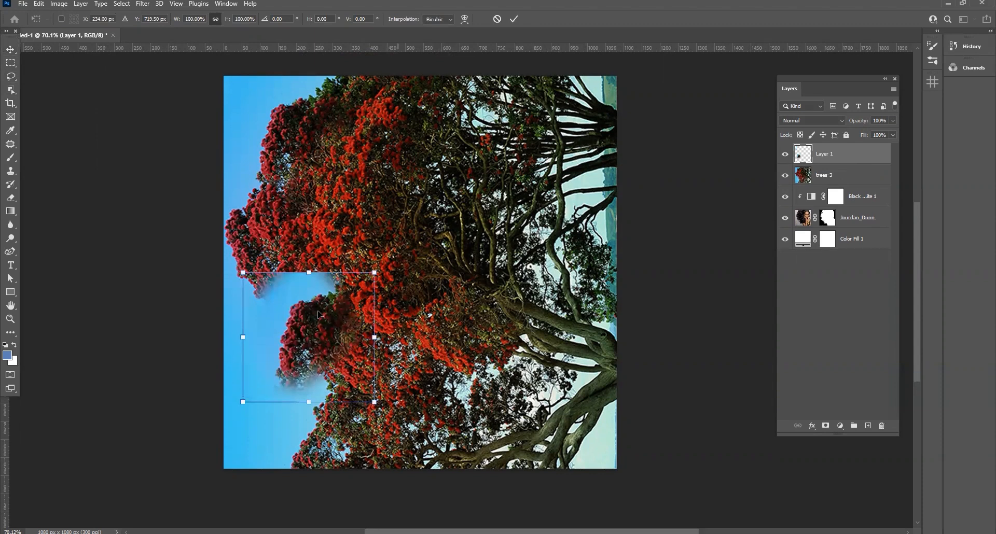
key(Return)
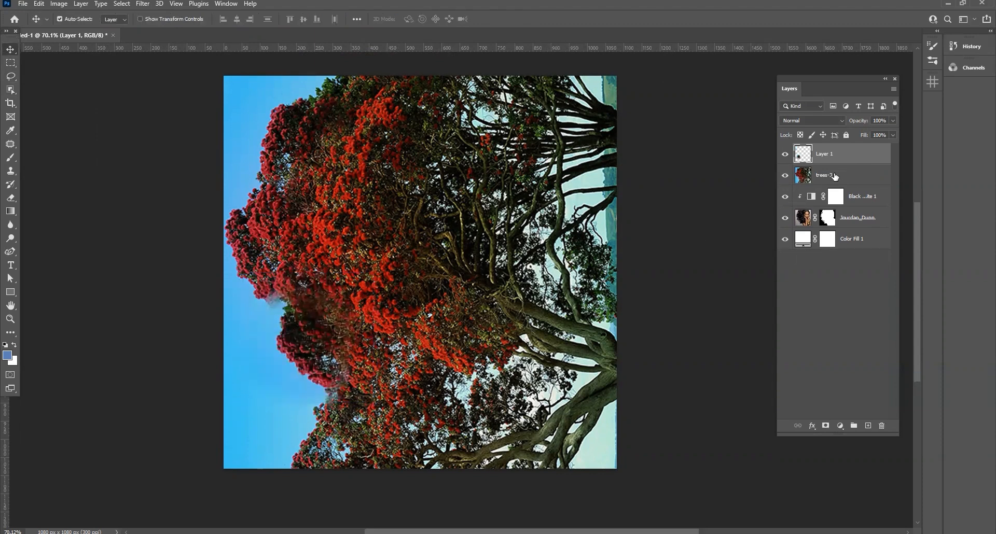
Merge the foliage patch with the trees-3 layer and lower the merged layer's opacity to 46%
shift+click(832, 176)
key(ctrl+e)
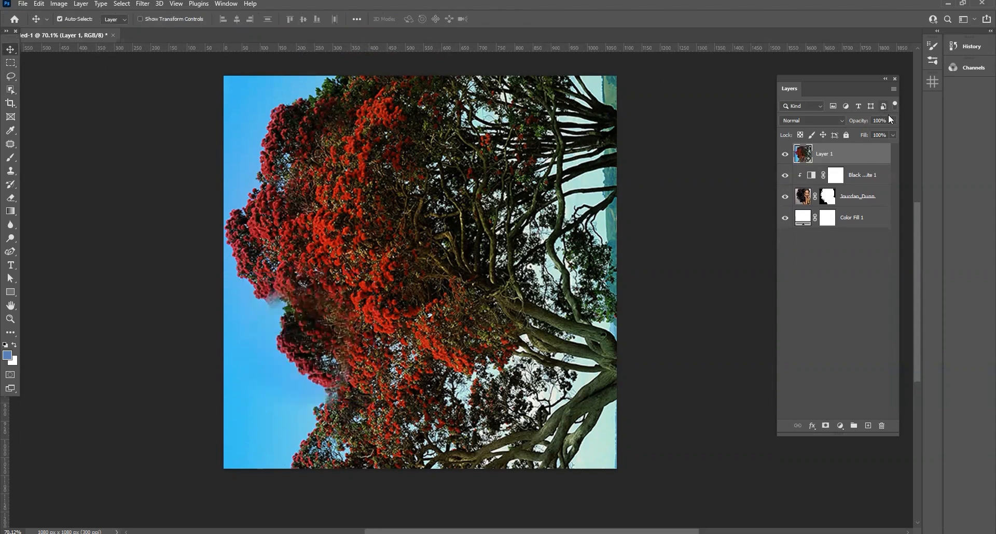
drag(890, 121, 864, 131)
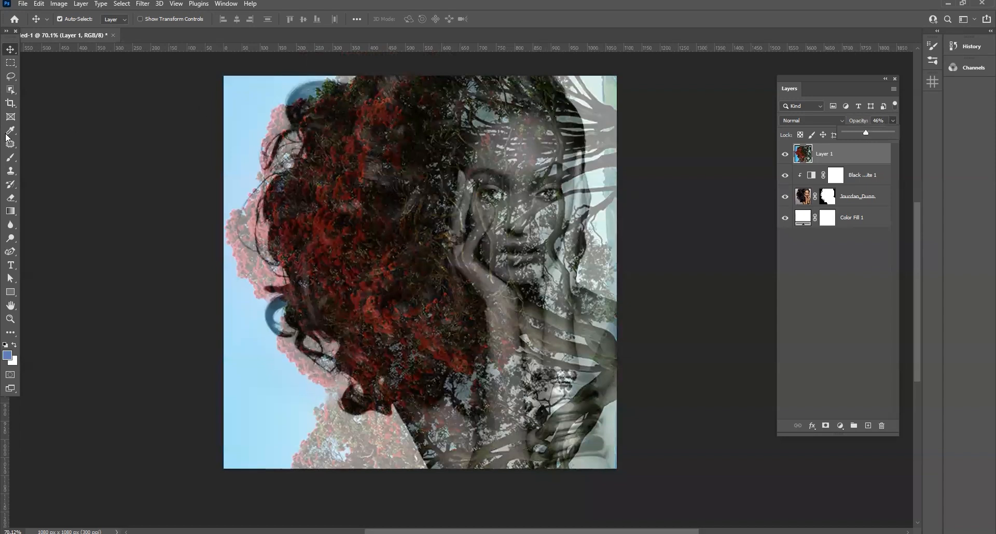
Draw a Lasso selection around the foliage bulge at the tree's far-left edge and feather it by 20 pixels
click(11, 77)
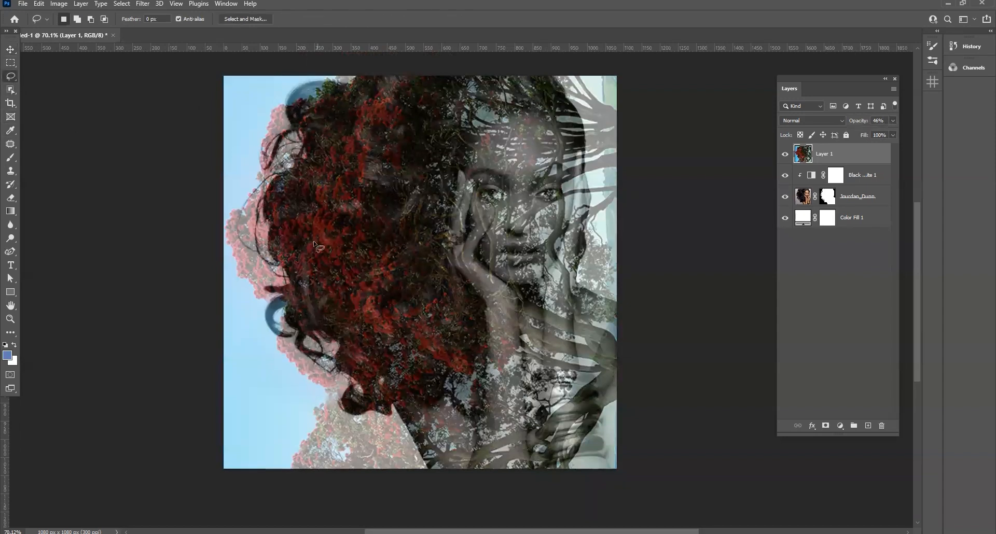
right_click(248, 235)
click(283, 258)
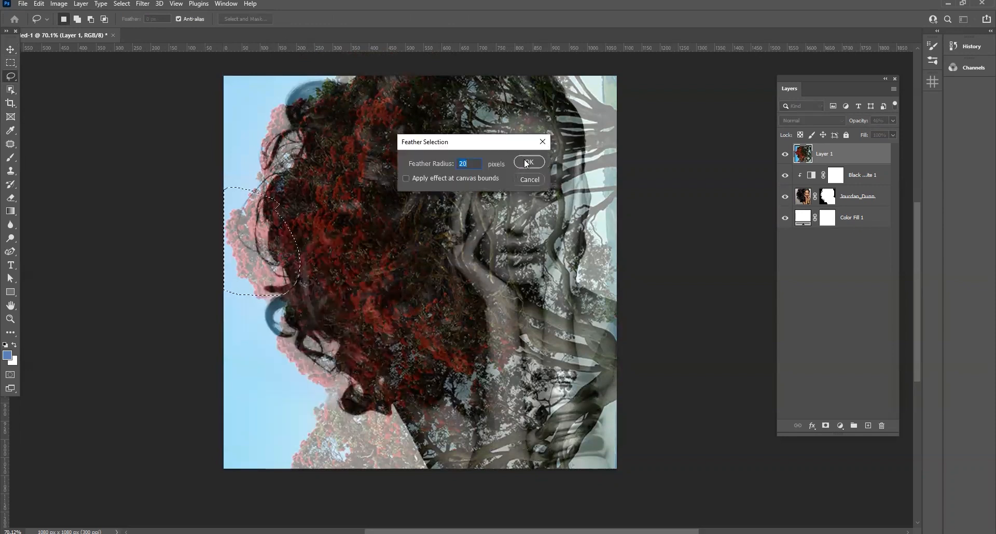
click(526, 163)
key(v)
key(ctrl+d)
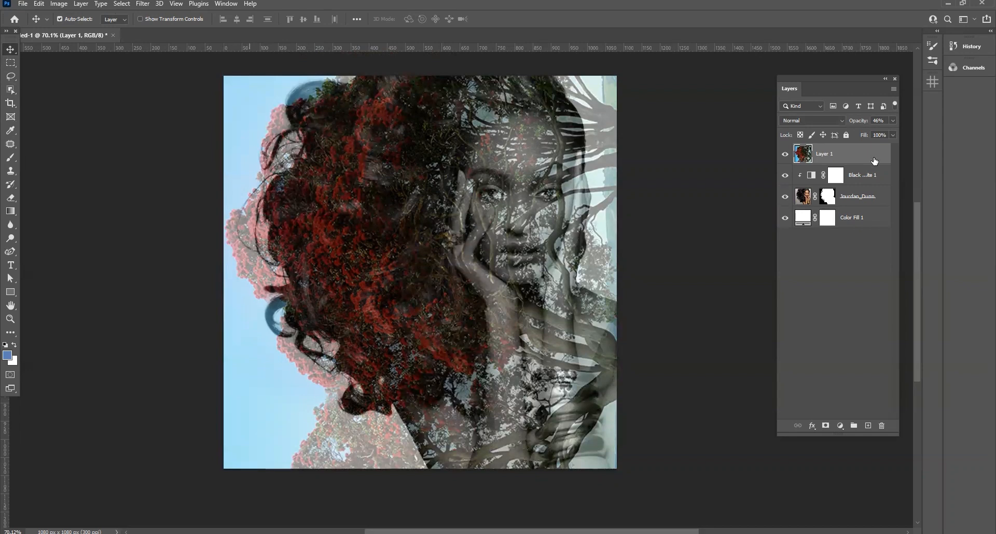
key(ctrl+shift+d)
Copy the selected foliage to a new layer at 100% opacity and lower Layer 1's opacity to 35%
drag(892, 120, 927, 137)
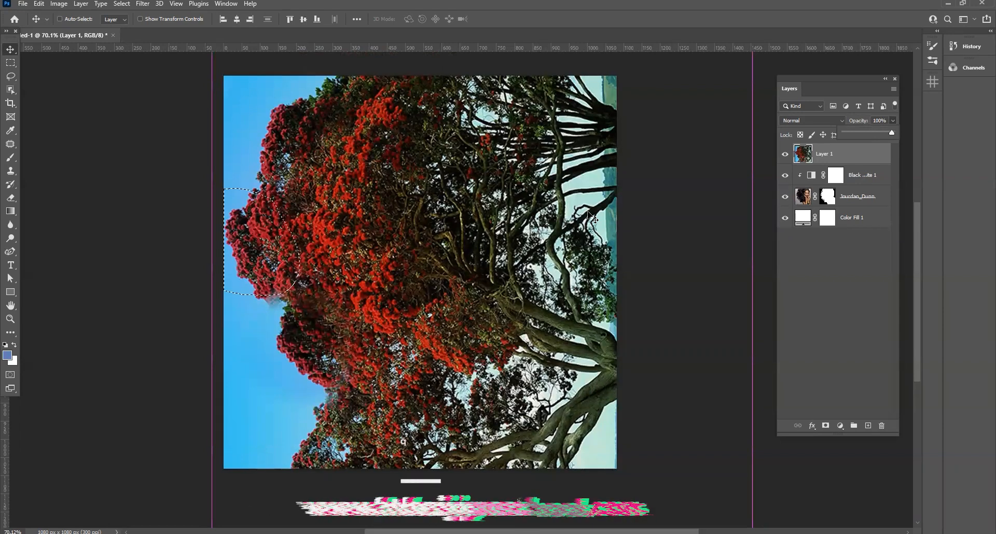
key(ctrl+j)
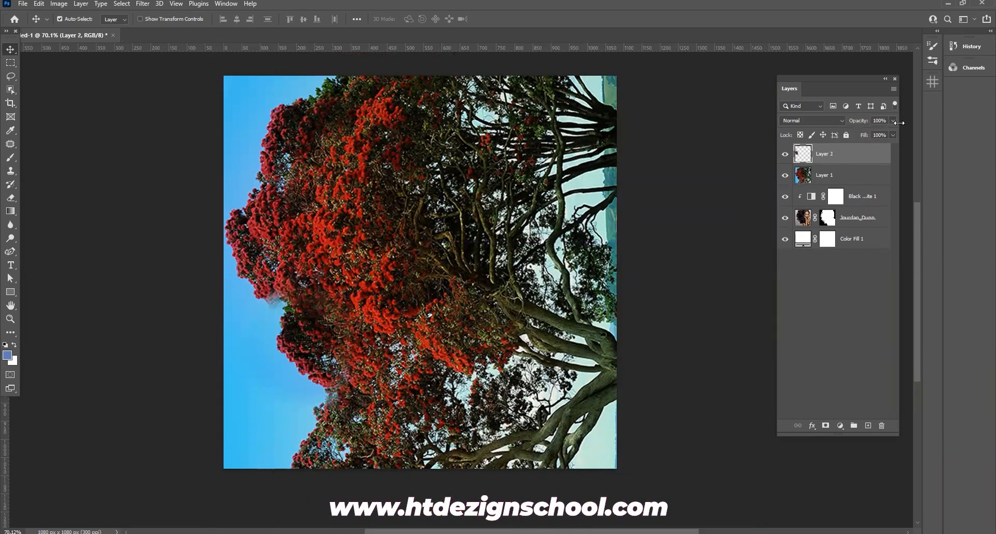
click(849, 177)
drag(893, 120, 833, 156)
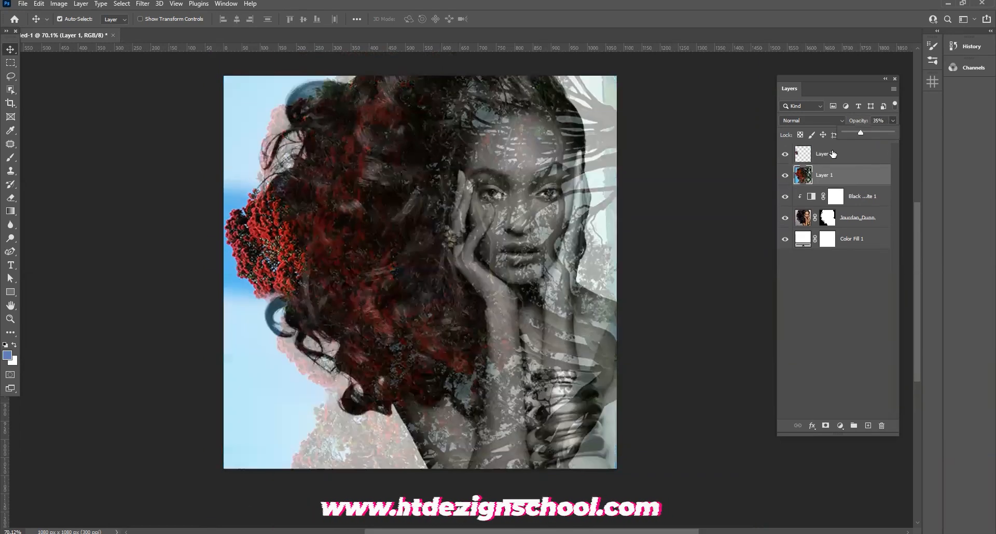
Move the Layer 2 foliage patch onto the woman's upper-left hair and rotate it to follow the curls
click(832, 155)
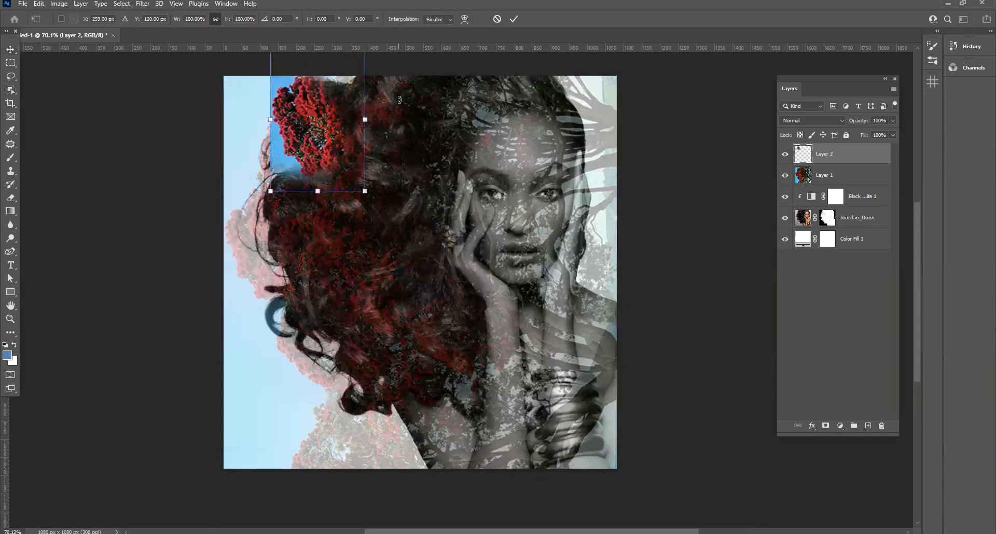
drag(373, 158, 320, 144)
key(Return)
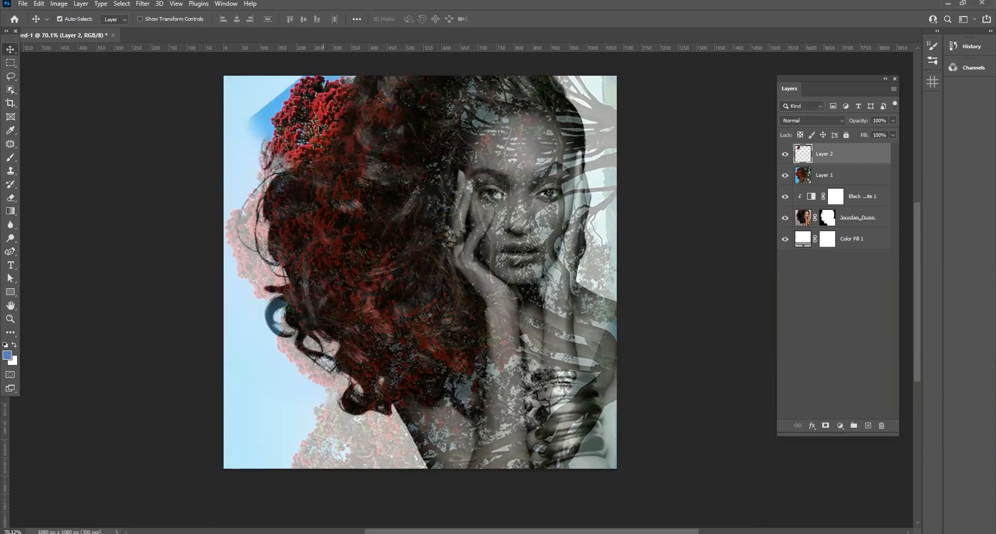
drag(318, 96, 318, 96)
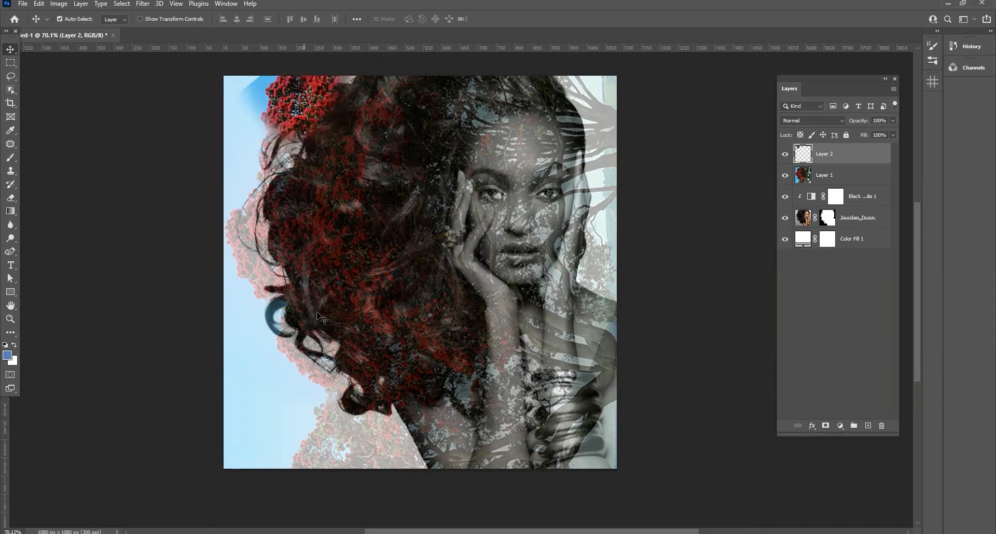
Duplicate the Layer 2 foliage patch over the lower-left curls and rotate it about -82°
key(ctrl+j)
key(ctrl+t)
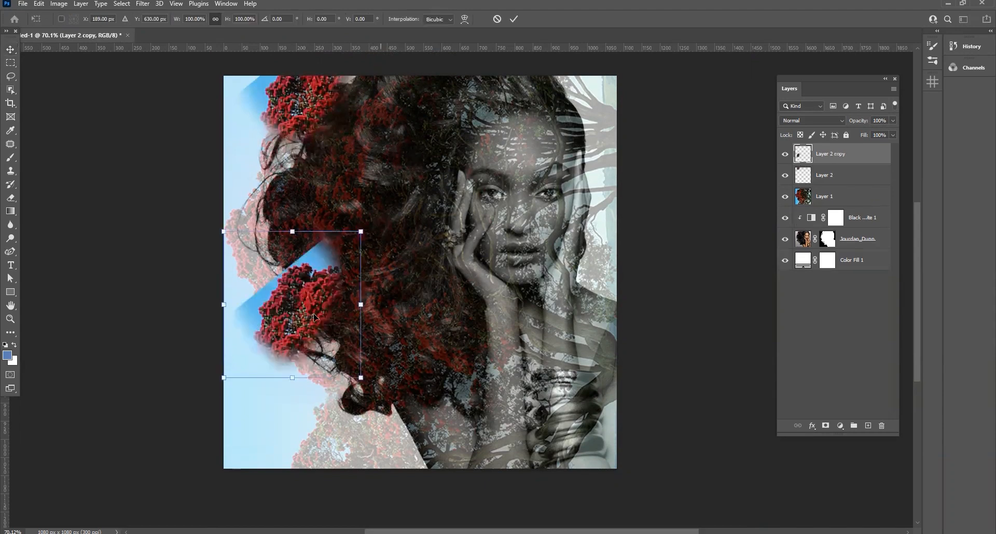
drag(381, 387, 386, 228)
drag(312, 311, 313, 330)
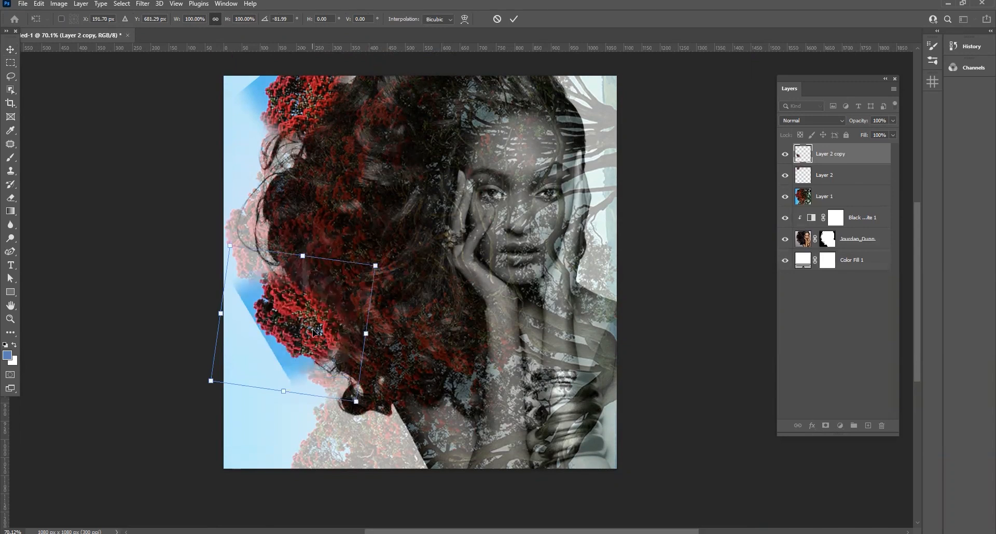
key(Return)
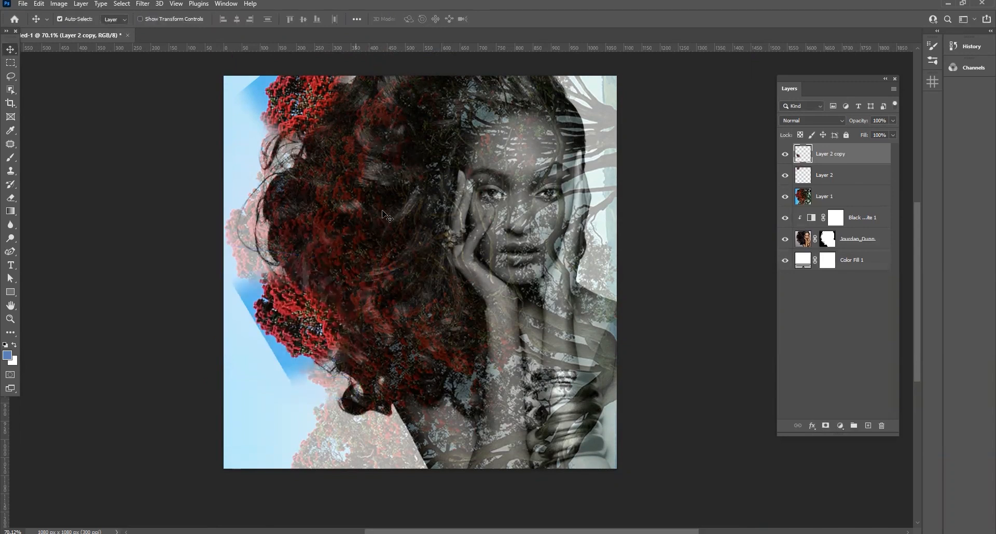
Restore Layer 1's opacity to 100% and merge it with Layer 2 and Layer 2 copy
click(846, 199)
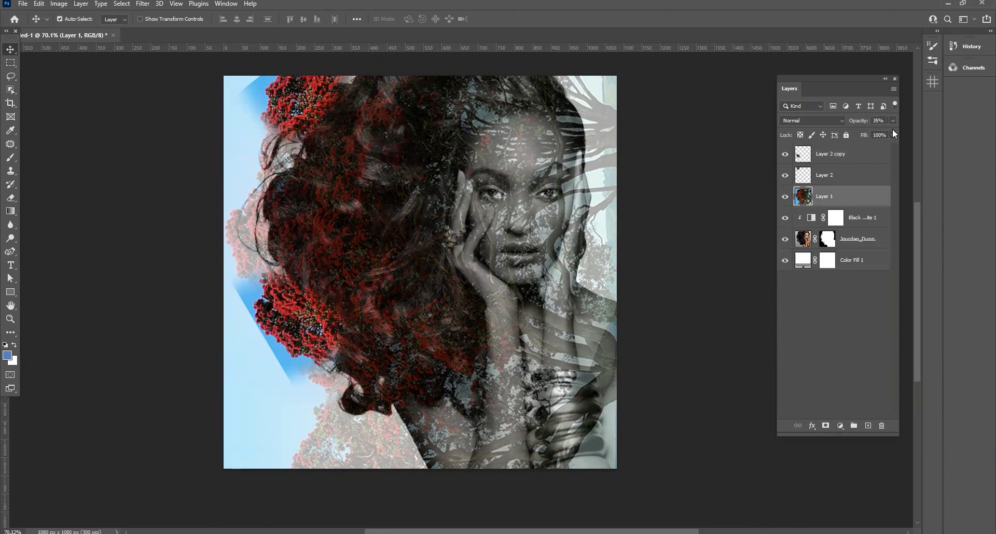
click(819, 326)
ctrl+click(827, 172)
ctrl+click(830, 156)
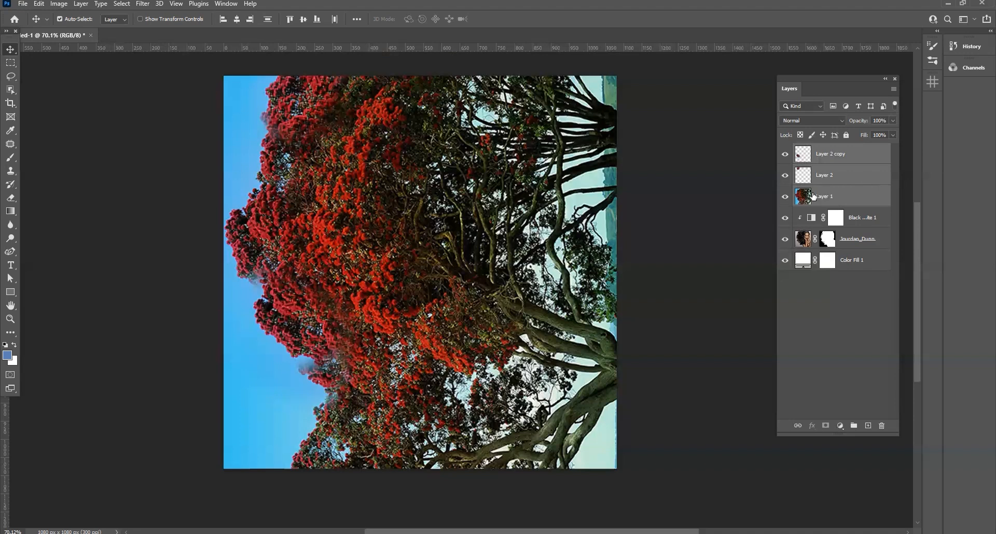
key(ctrl+e)
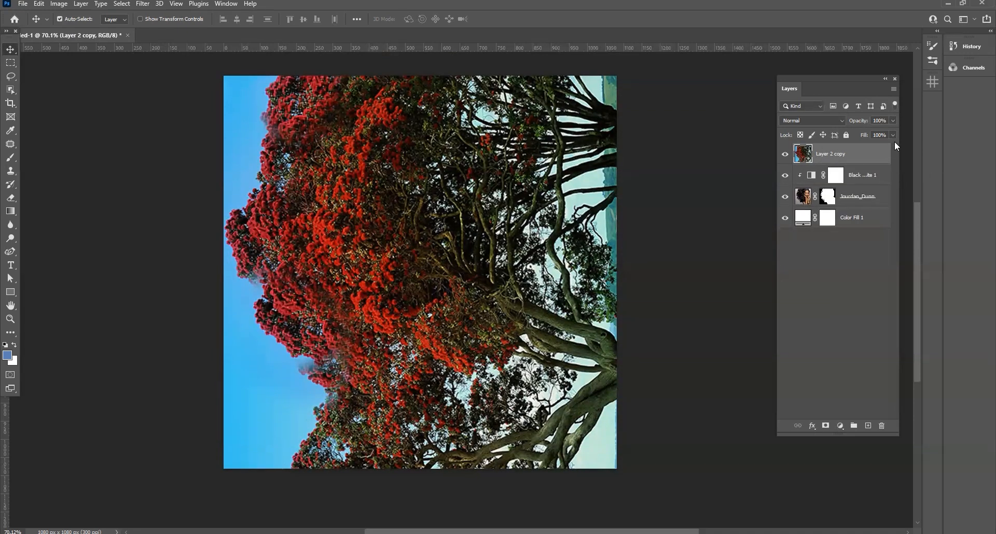
drag(892, 121, 973, 132)
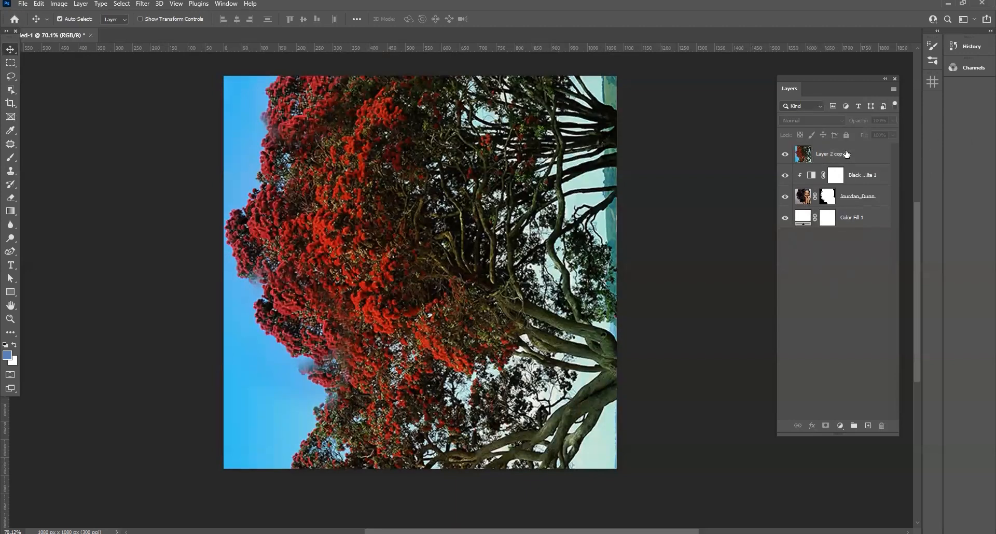
Add a Black & White adjustment layer above the merged tree layer with the Neutral Density preset
click(843, 425)
click(882, 344)
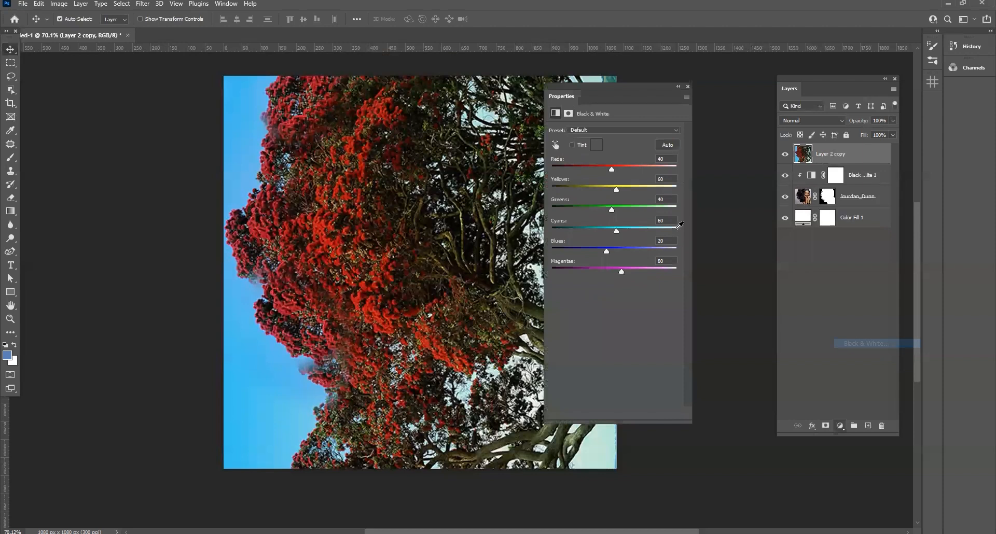
click(599, 131)
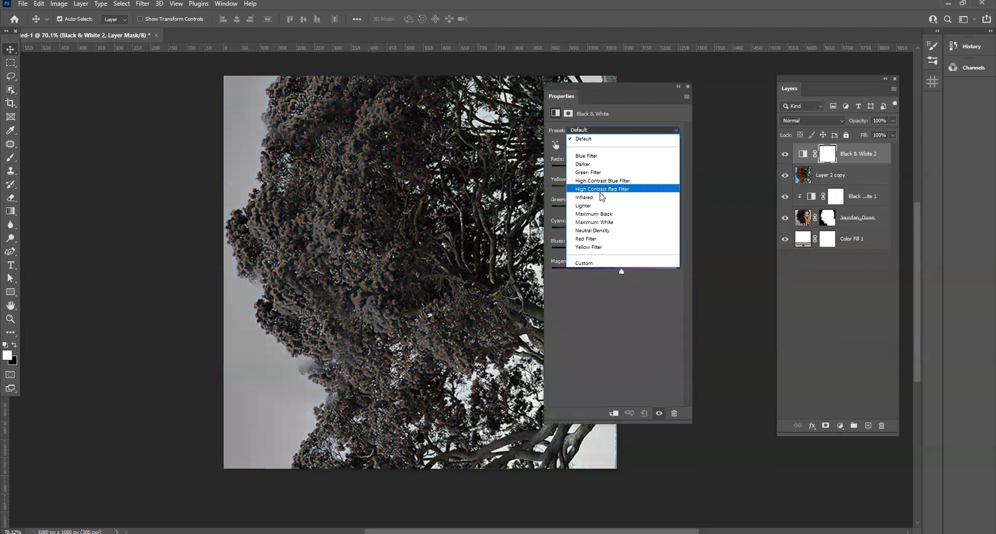
click(611, 232)
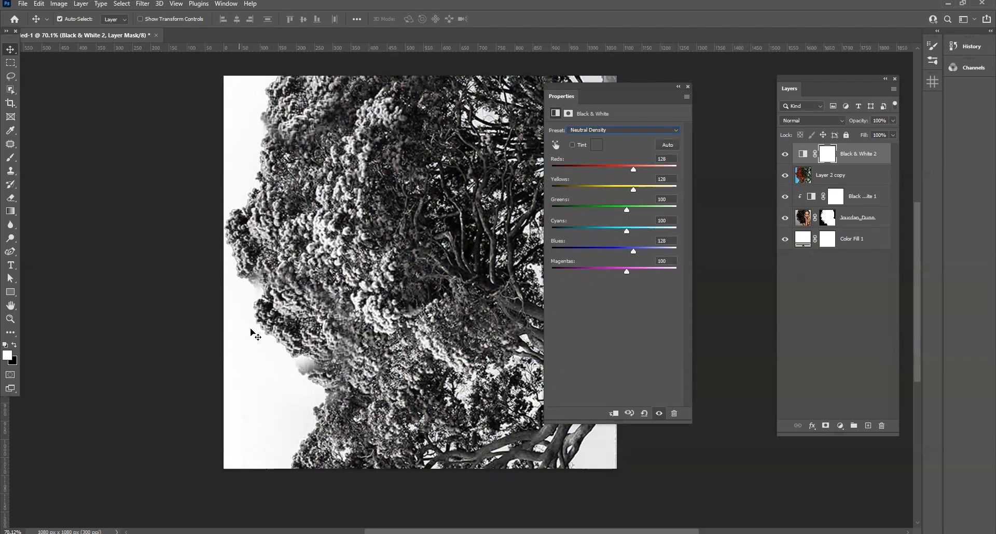
click(688, 87)
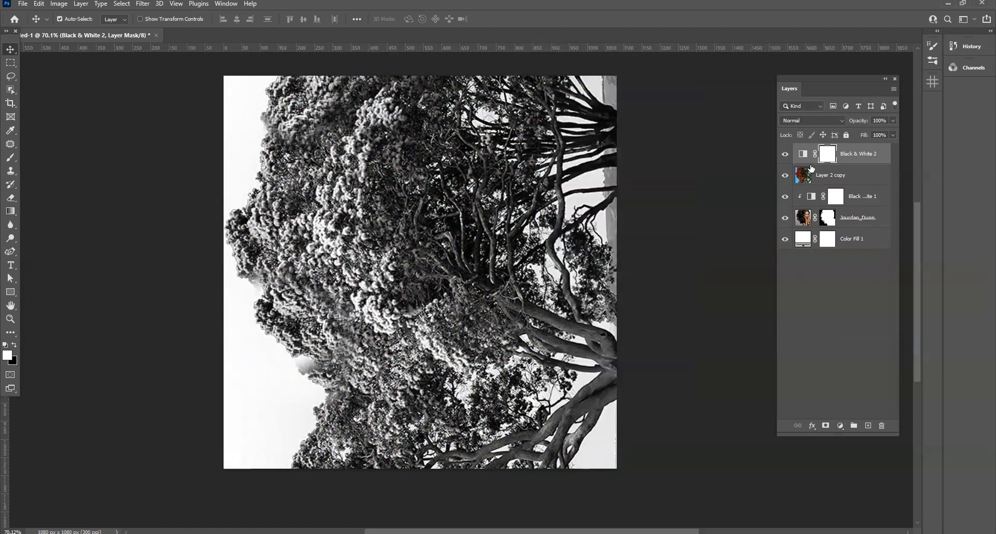
Clip the Black & White 2 adjustment to the Layer 2 copy tree layer
double_click(803, 154)
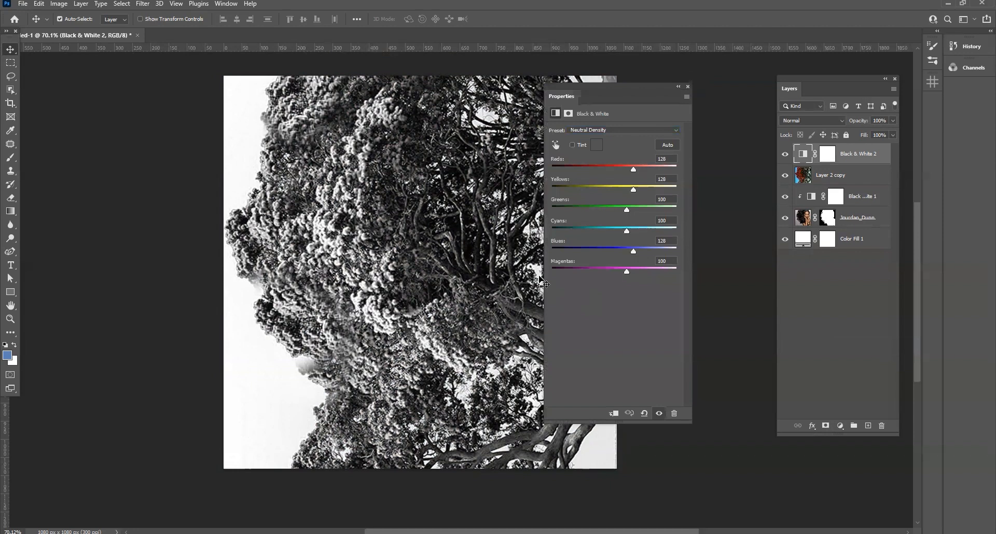
click(613, 414)
click(688, 88)
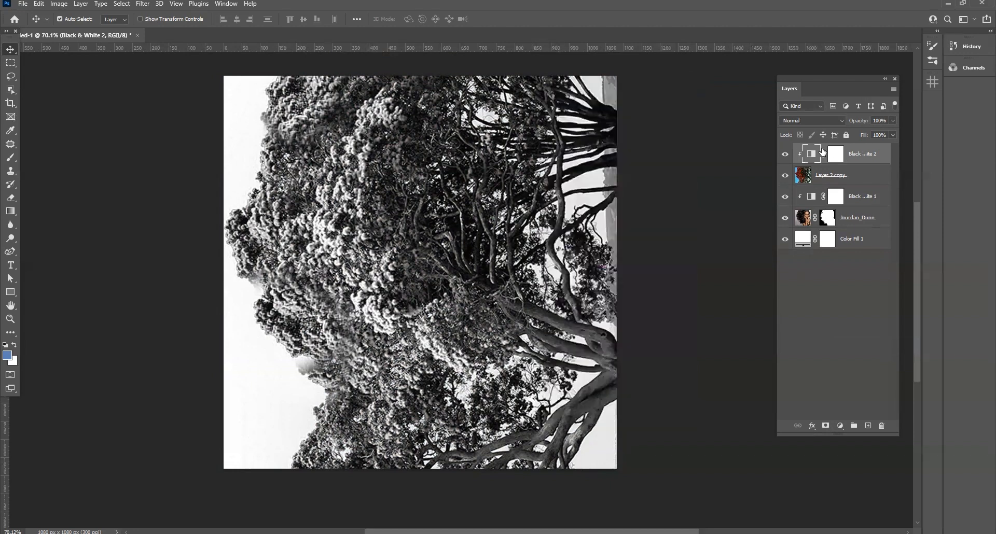
Set the blend mode of the Layer 2 copy tree layer to Lighten
click(814, 285)
click(836, 175)
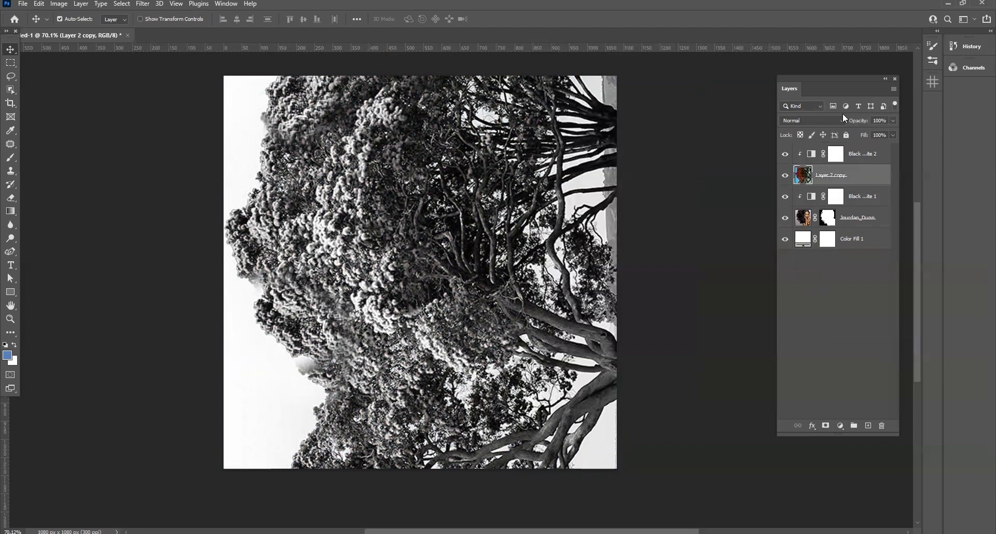
click(791, 120)
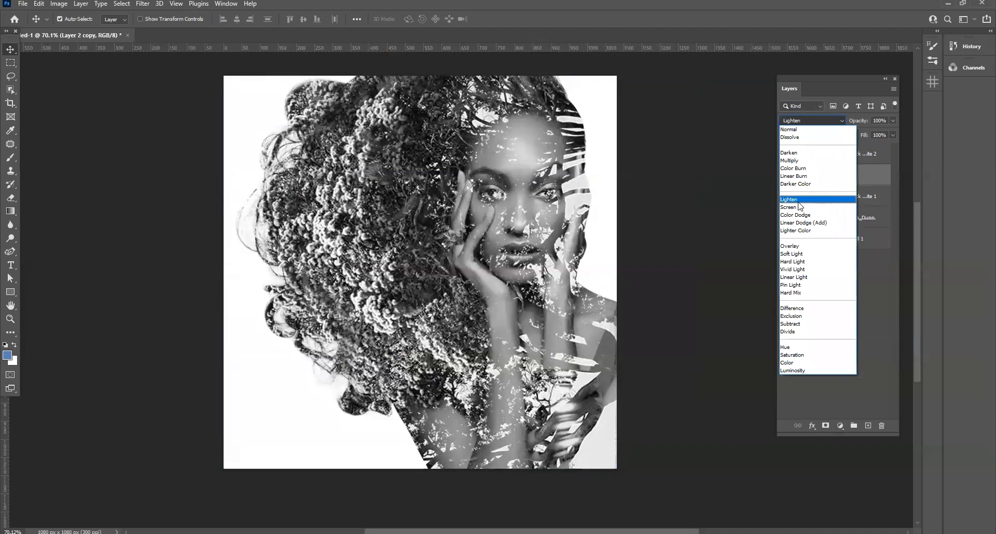
click(798, 202)
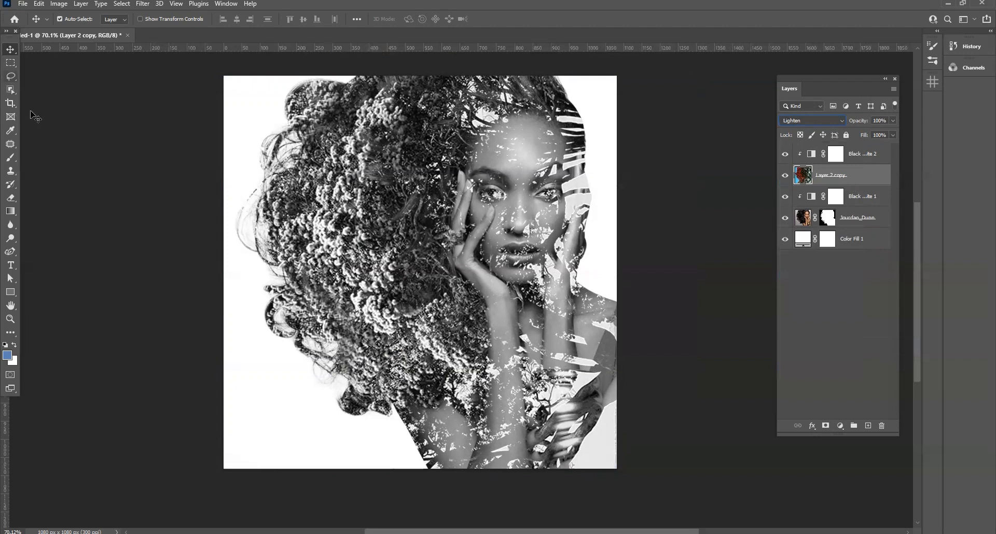
Add a layer mask to Layer 2 copy and paint black with a 400 px brush over the face, arms and bracelets
click(10, 162)
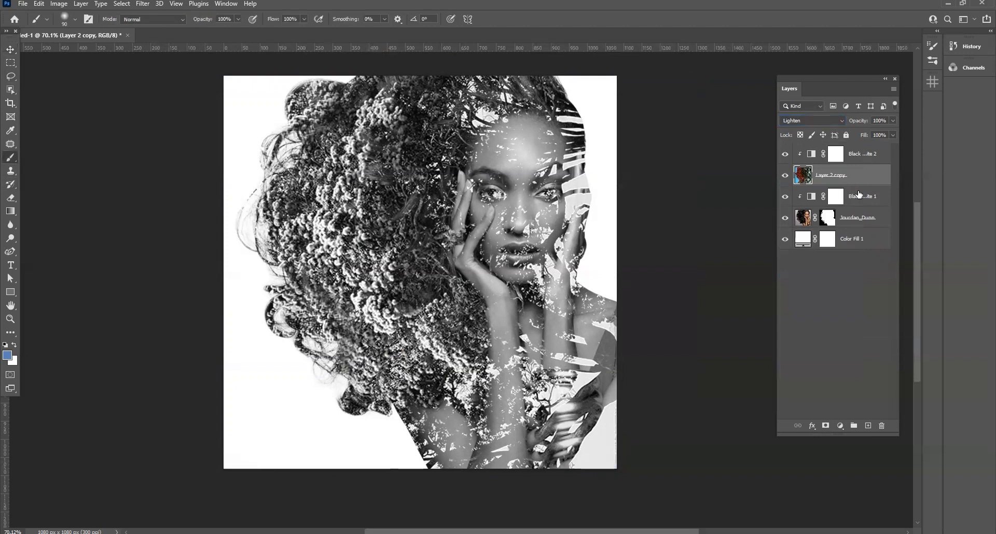
click(825, 425)
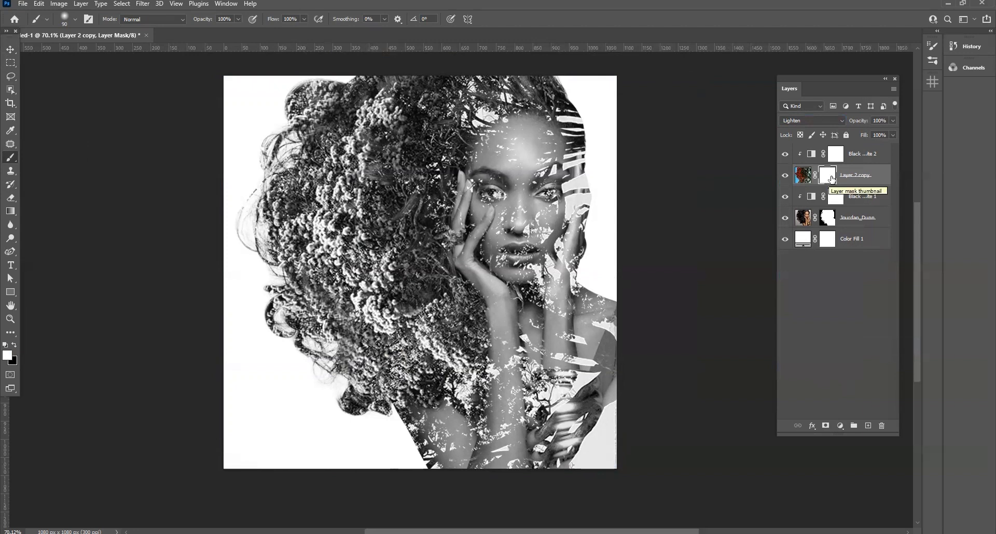
key(bracketright)
key(bracketright)
key(bracketright)
key(bracketright)
key(bracketright)
key(bracketright)
key(bracketright)
key(bracketright)
key(x)
mouse_move(561, 231)
mouse_down()
mouse_move(561, 257)
mouse_move(553, 229)
mouse_move(579, 261)
mouse_move(564, 219)
mouse_move(571, 178)
mouse_move(557, 205)
mouse_move(523, 196)
mouse_move(518, 183)
mouse_move(539, 265)
mouse_move(598, 280)
mouse_move(545, 282)
mouse_move(607, 305)
mouse_move(577, 342)
mouse_move(590, 442)
mouse_move(573, 382)
mouse_move(558, 420)
mouse_move(581, 369)
mouse_move(642, 394)
mouse_move(621, 367)
mouse_move(636, 454)
mouse_move(623, 347)
mouse_move(600, 360)
mouse_move(577, 428)
mouse_move(558, 397)
mouse_move(548, 474)
mouse_move(544, 442)
mouse_move(546, 398)
mouse_up()
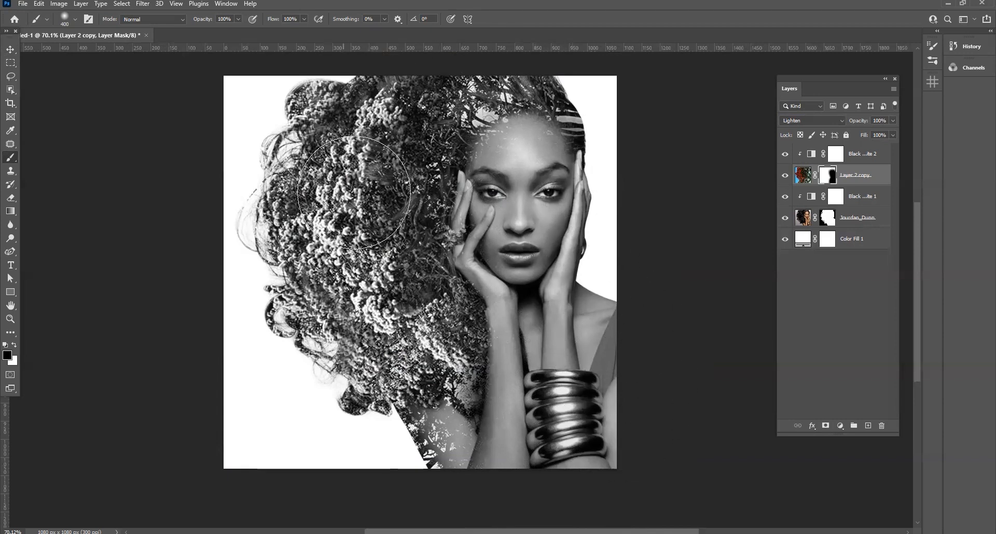
Mask the remaining foliage off the fingers and hand beside the hair using a smaller 45 px black brush
scroll(475, 233, up, 2)
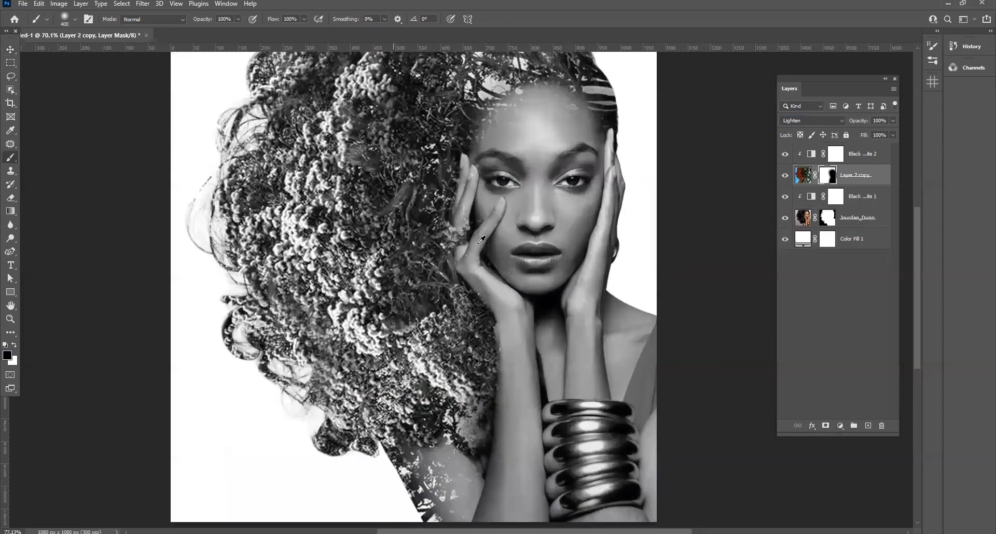
scroll(481, 240, up, 2)
key(bracketleft)
key(bracketleft)
key(bracketleft)
key(bracketleft)
key(bracketleft)
key(bracketleft)
key(bracketleft)
key(bracketleft)
key(bracketleft)
key(bracketleft)
key(bracketleft)
key(bracketleft)
key(bracketleft)
drag(471, 163, 488, 132)
drag(457, 179, 462, 200)
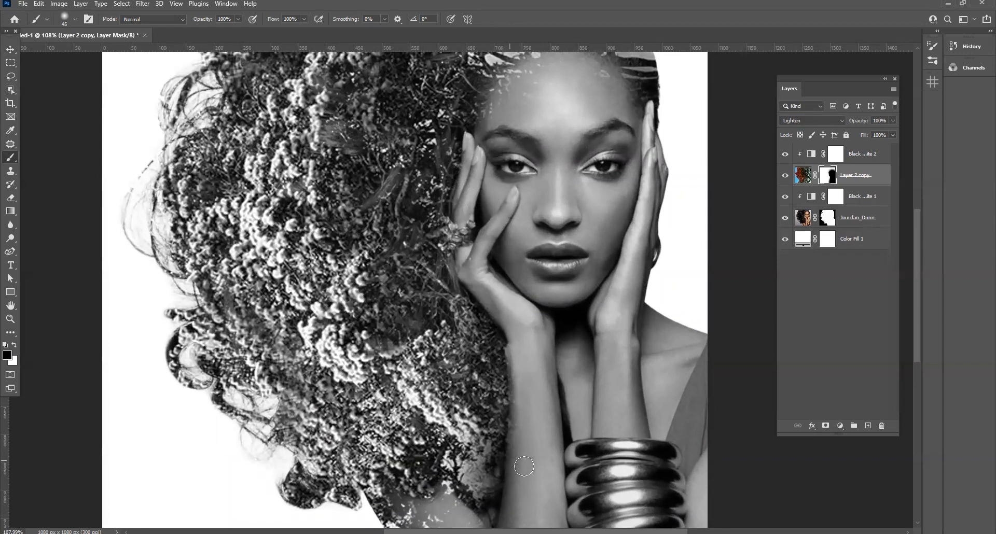
Review the whole composite and check the foliage layer and both Black & White adjustments in the layer stack
scroll(377, 299, down, 5)
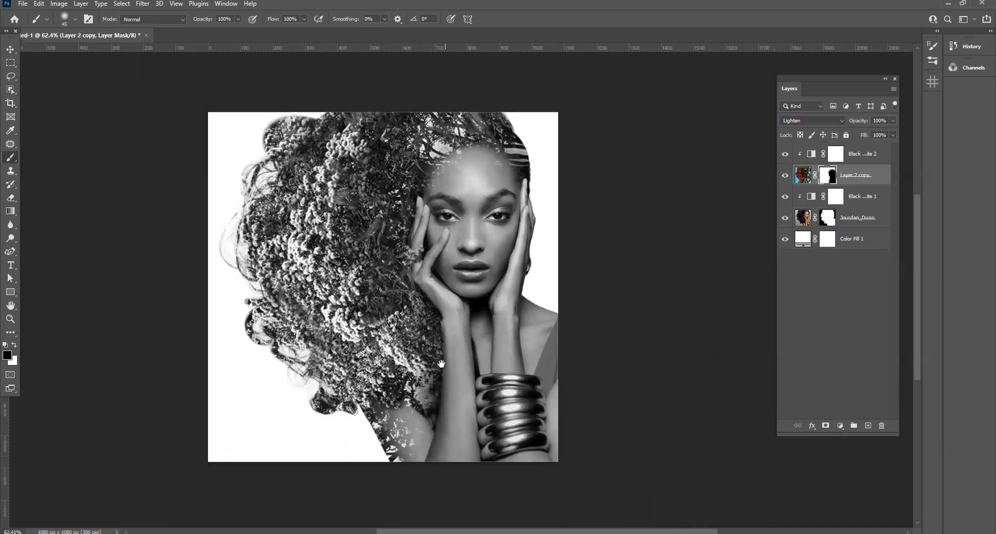
scroll(581, 240, down, 1)
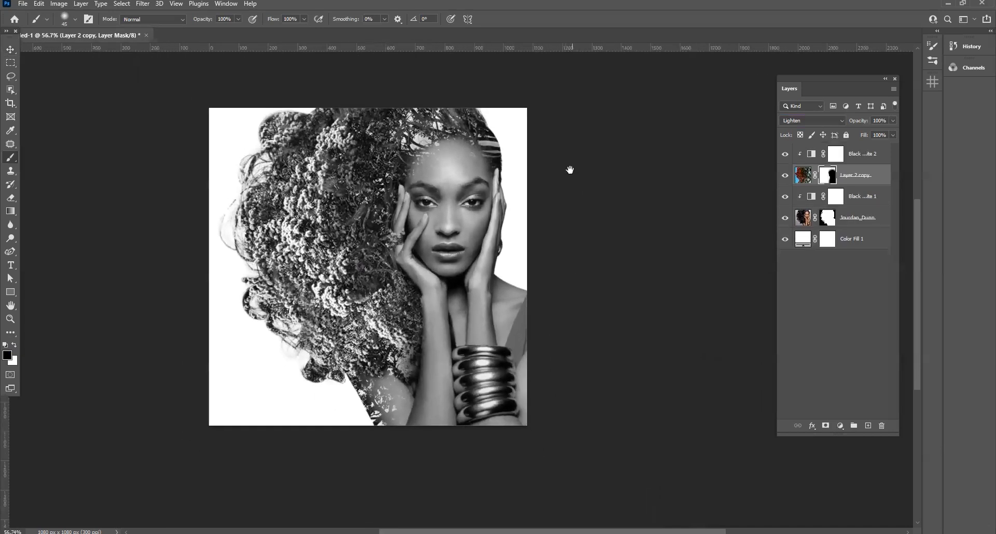
drag(569, 169, 570, 188)
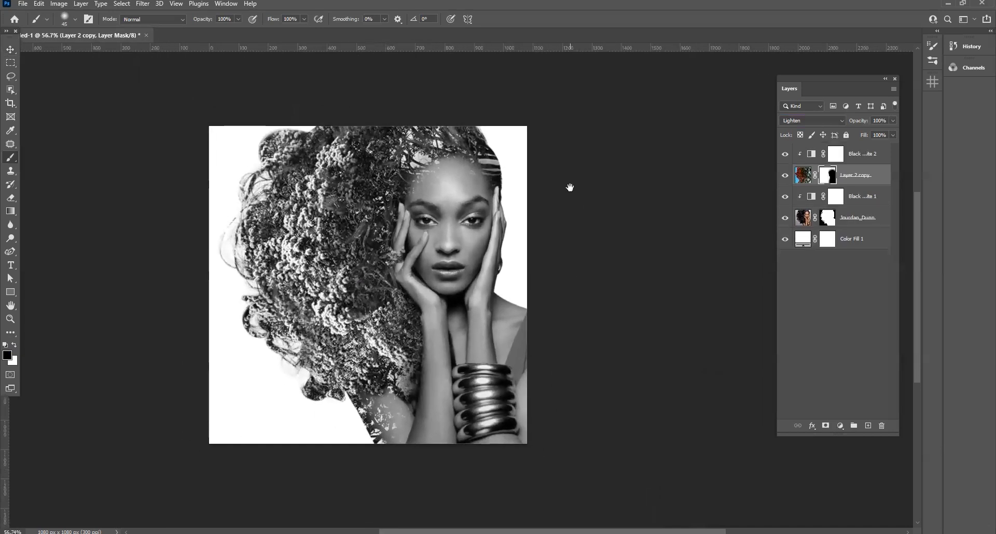
click(11, 52)
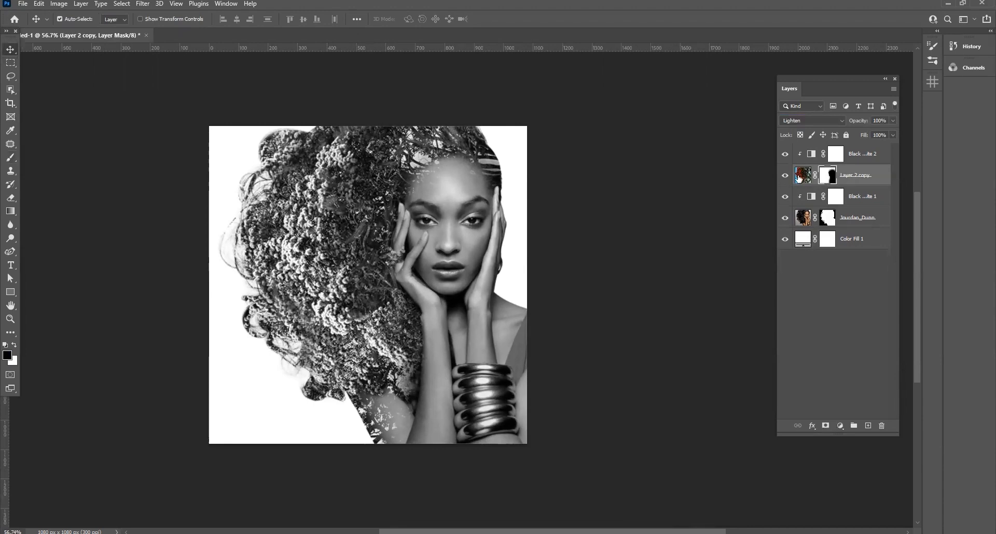
click(868, 155)
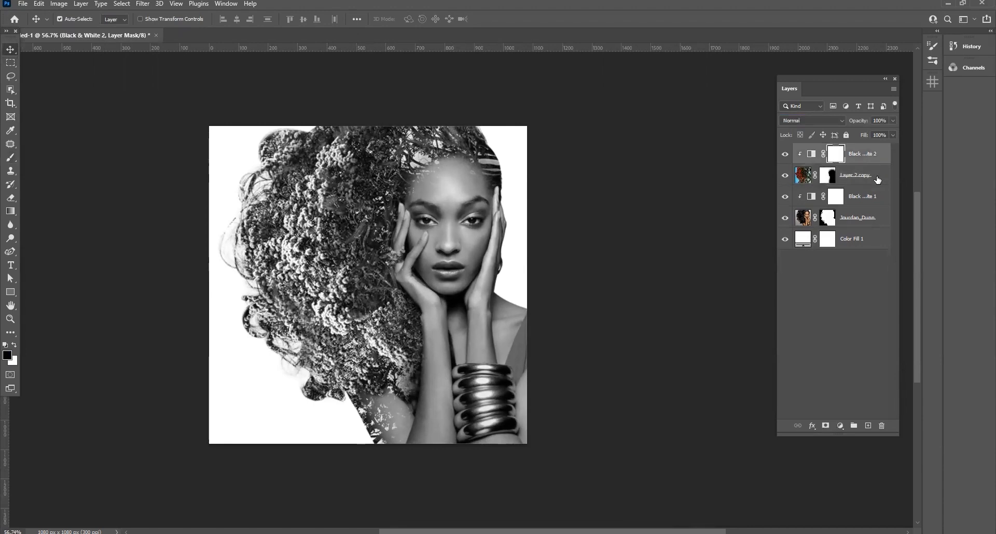
click(860, 207)
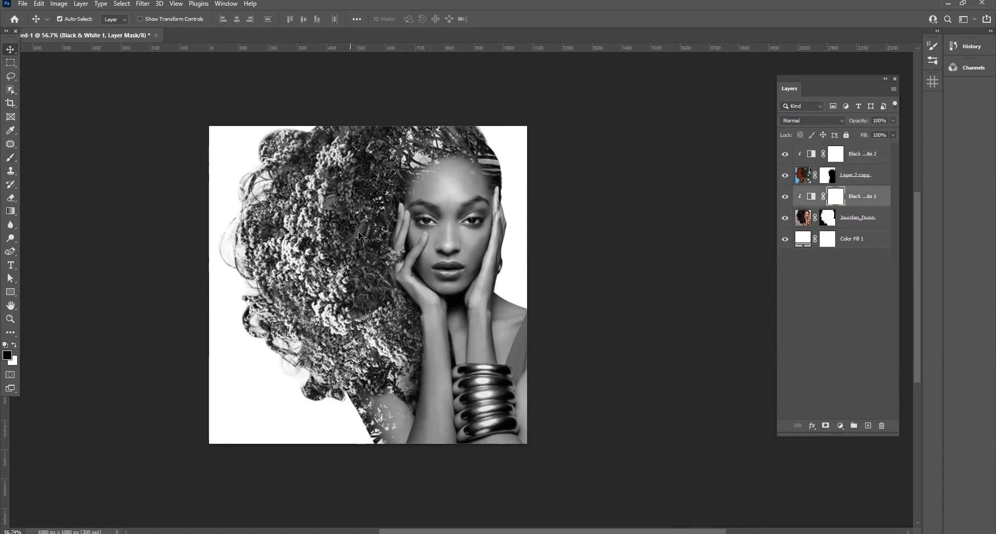
click(836, 295)
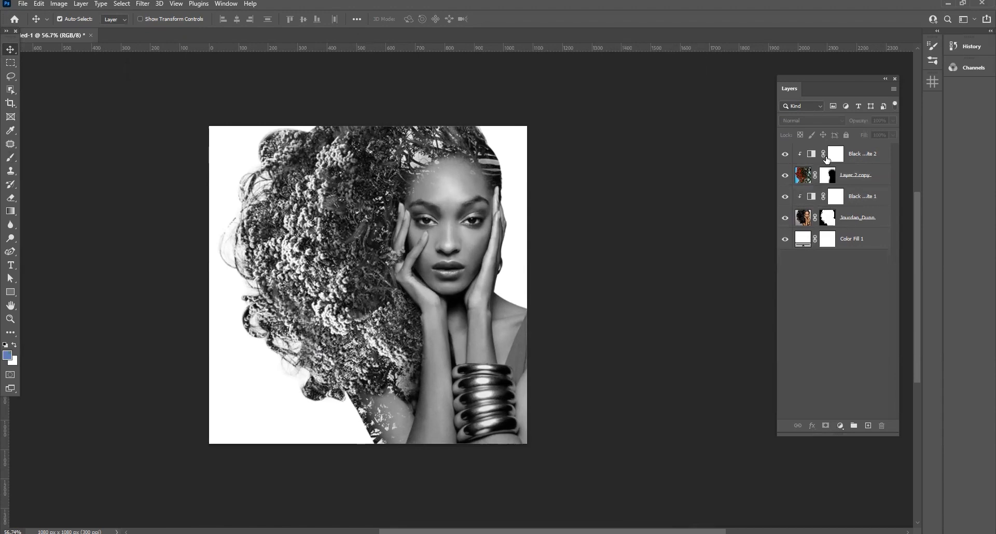
click(802, 174)
click(813, 309)
click(855, 174)
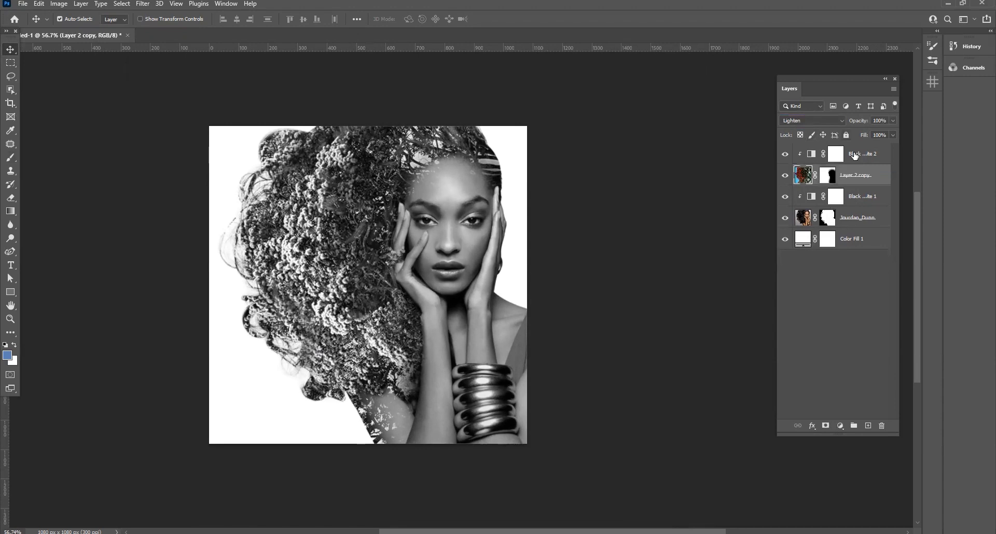
click(856, 155)
click(827, 303)
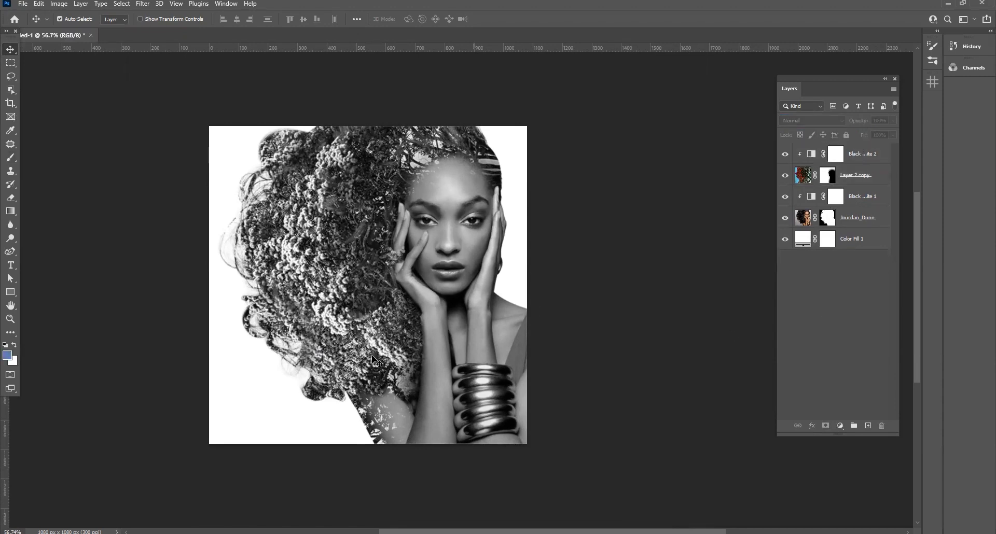
Add a Gradient Map adjustment above all layers using the Iridescent_22 preset gradient
click(840, 427)
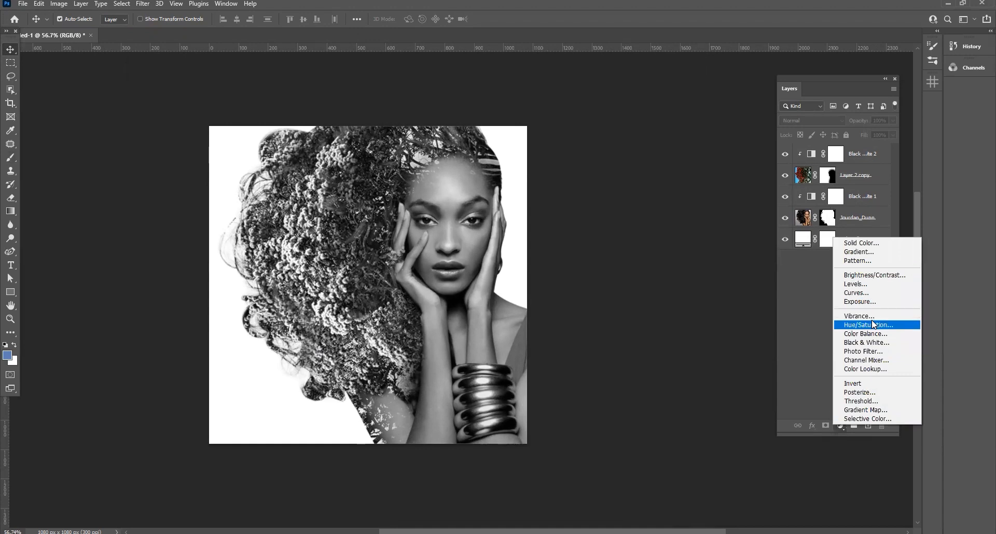
click(866, 410)
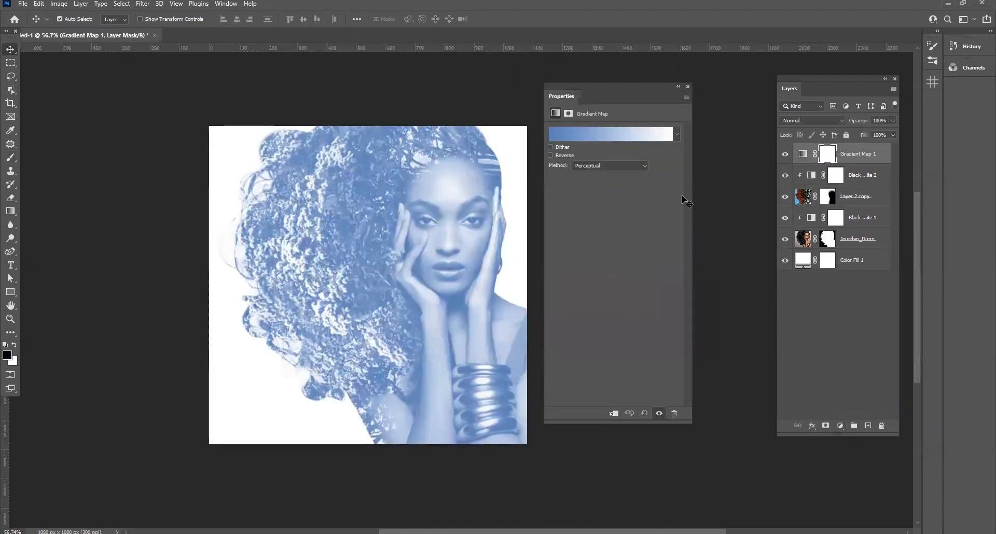
click(593, 135)
scroll(711, 200, down, 5)
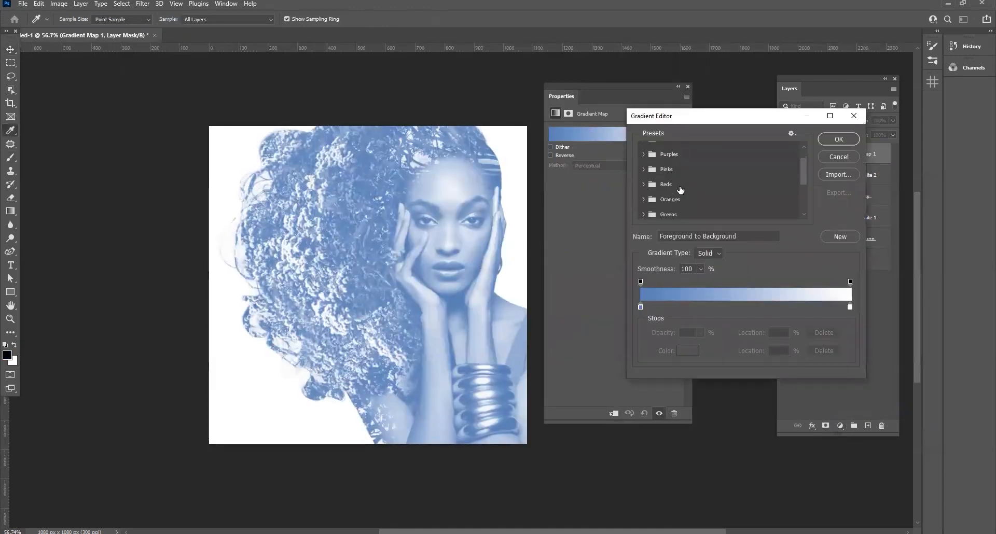
click(643, 183)
scroll(681, 188, down, 2)
scroll(679, 188, down, 1)
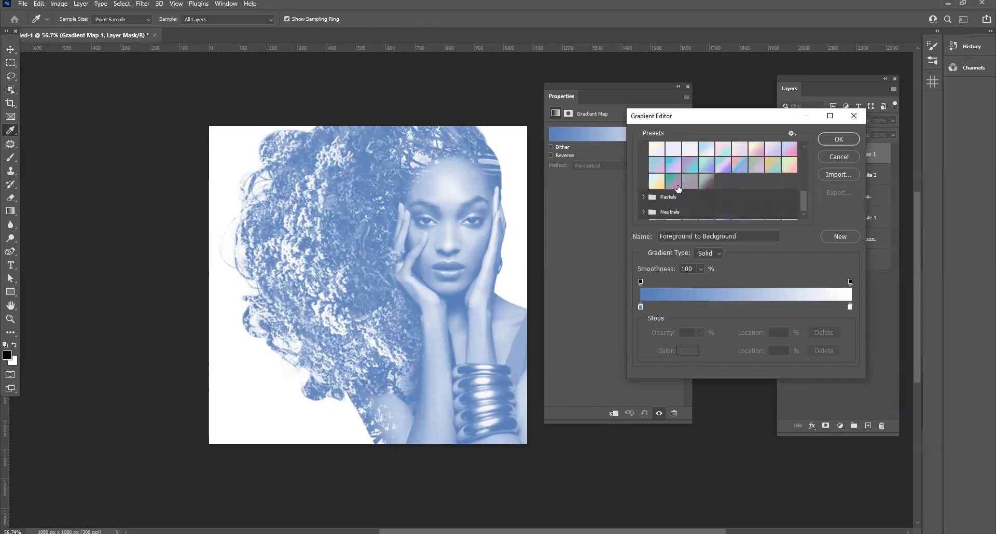
click(704, 181)
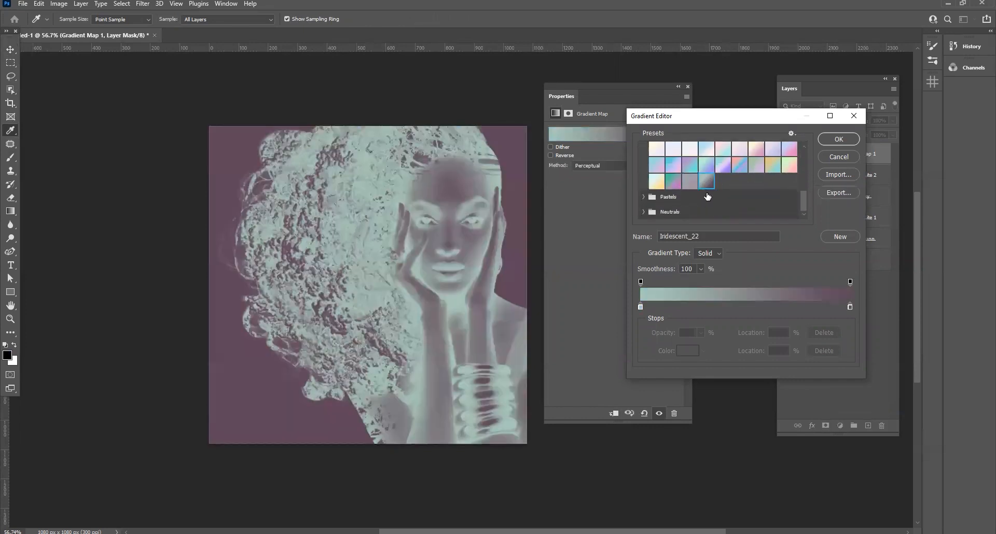
click(838, 139)
click(687, 87)
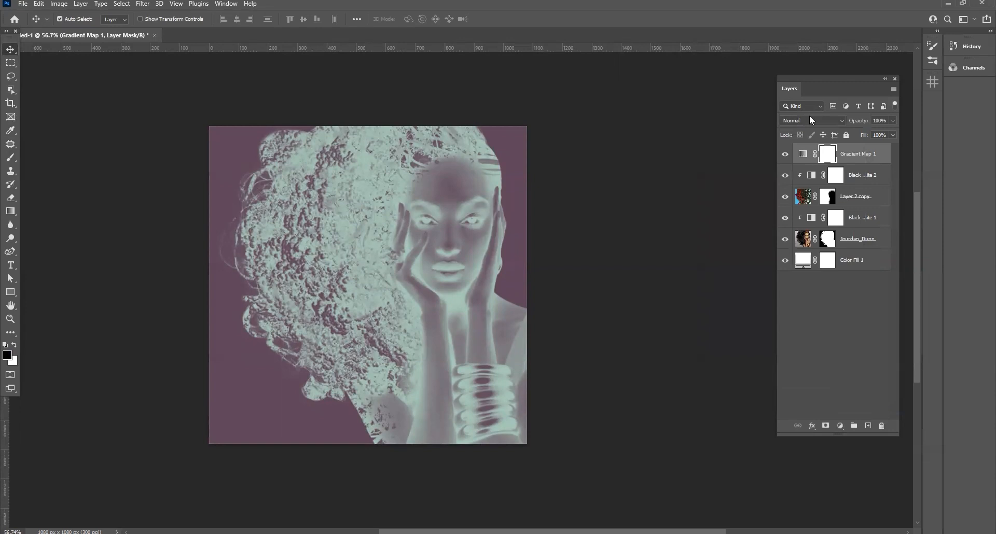
Set the blend mode of the Gradient Map adjustment to Soft Light and deselect the layer
click(810, 118)
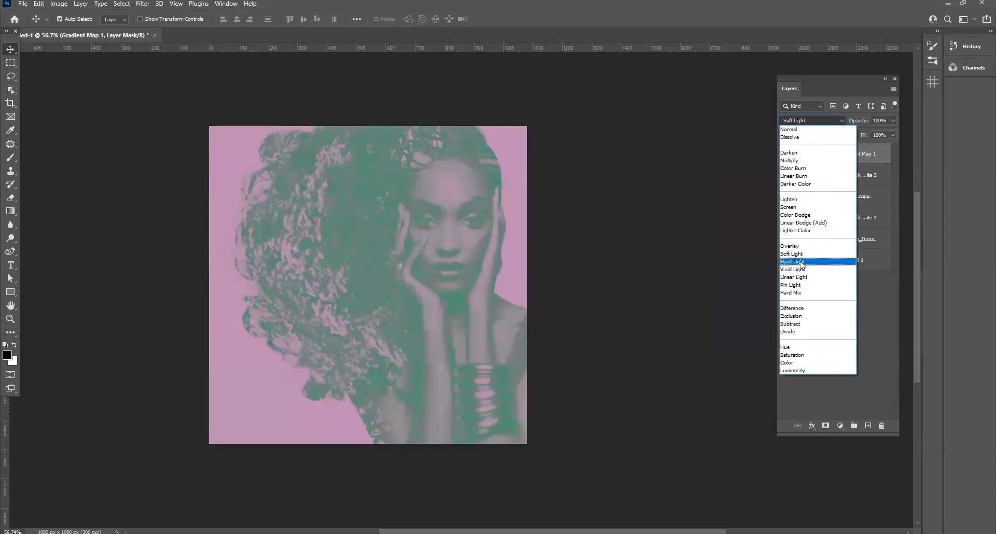
click(801, 256)
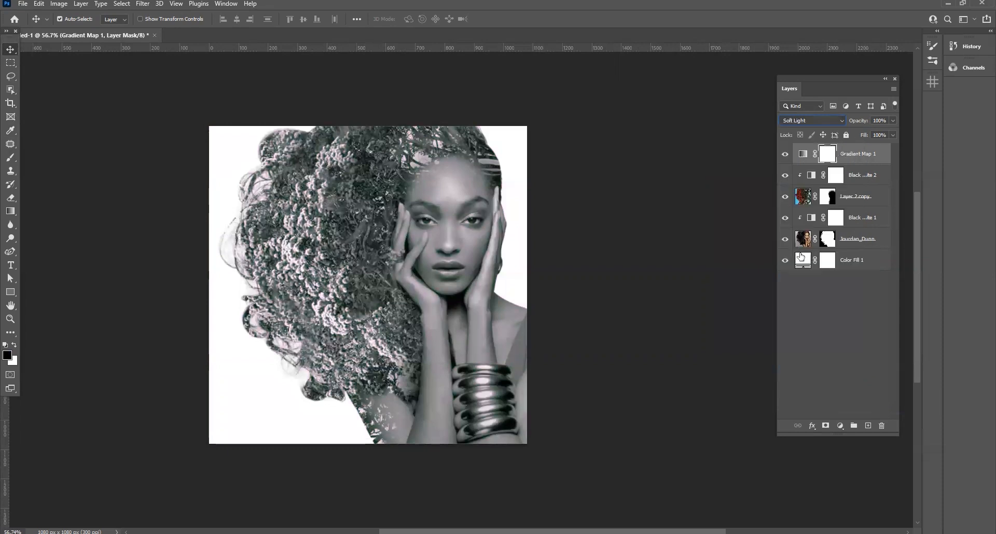
click(595, 245)
scroll(359, 210, up, 5)
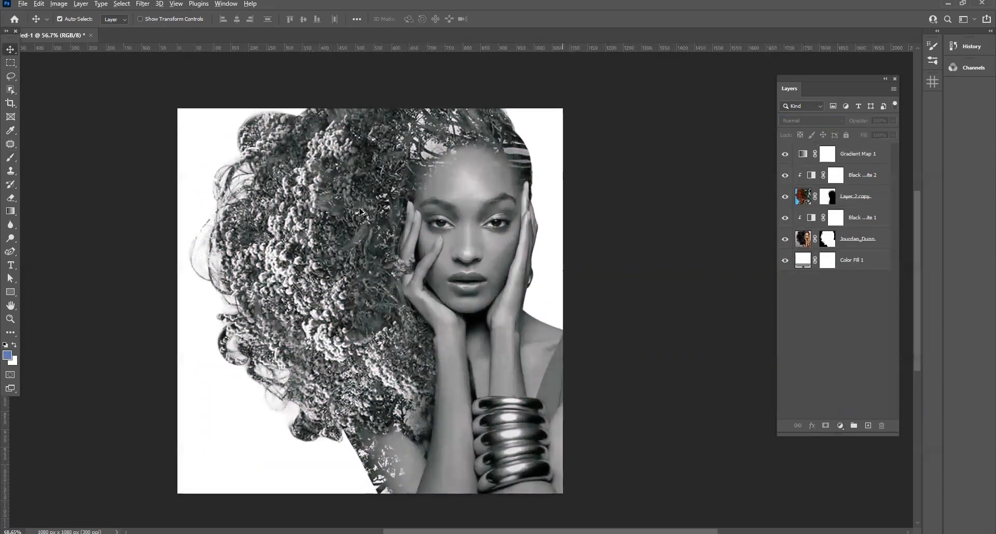
drag(639, 284, 634, 257)
scroll(576, 240, down, 3)
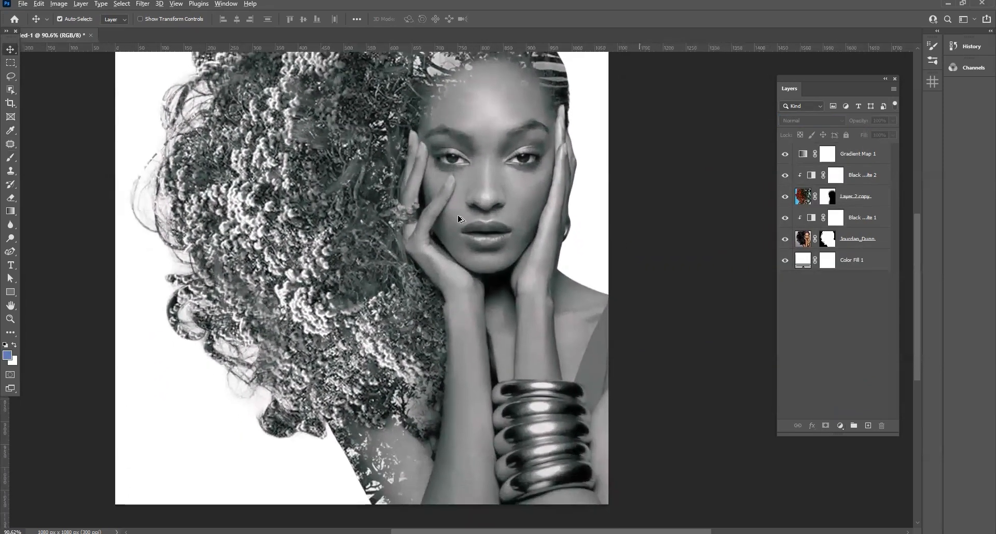
drag(534, 204, 567, 246)
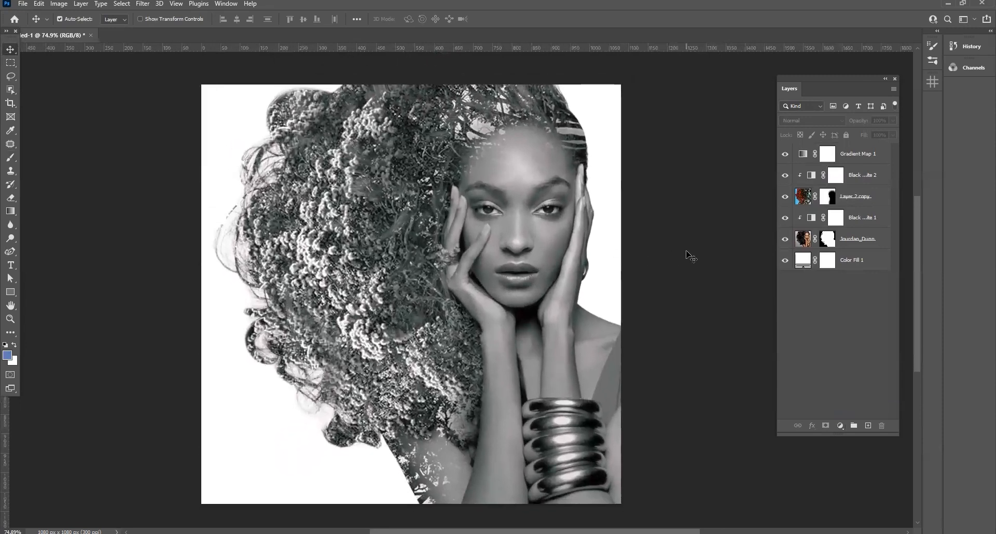
drag(716, 287, 710, 277)
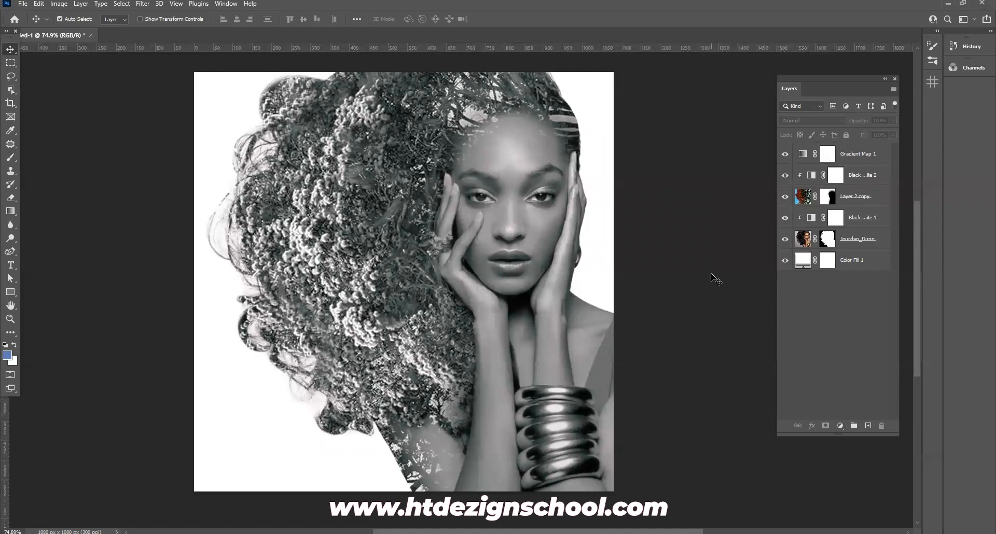